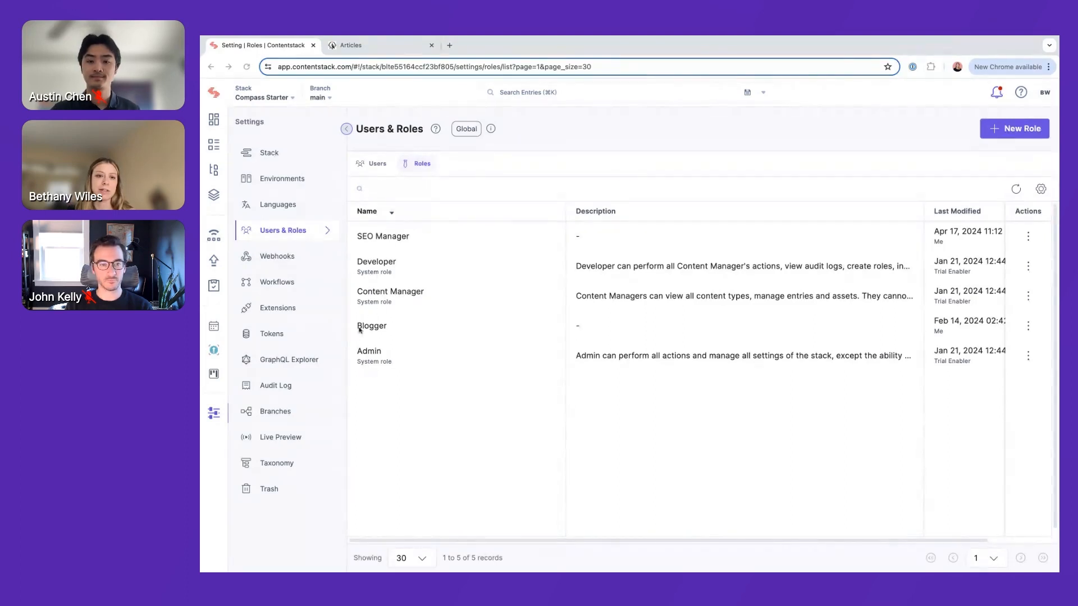
Review the SEO Manager role's entry permissions, publishing environments and languages, and return to the roles list
left_click(417, 239)
scroll(682, 292, "down", 2)
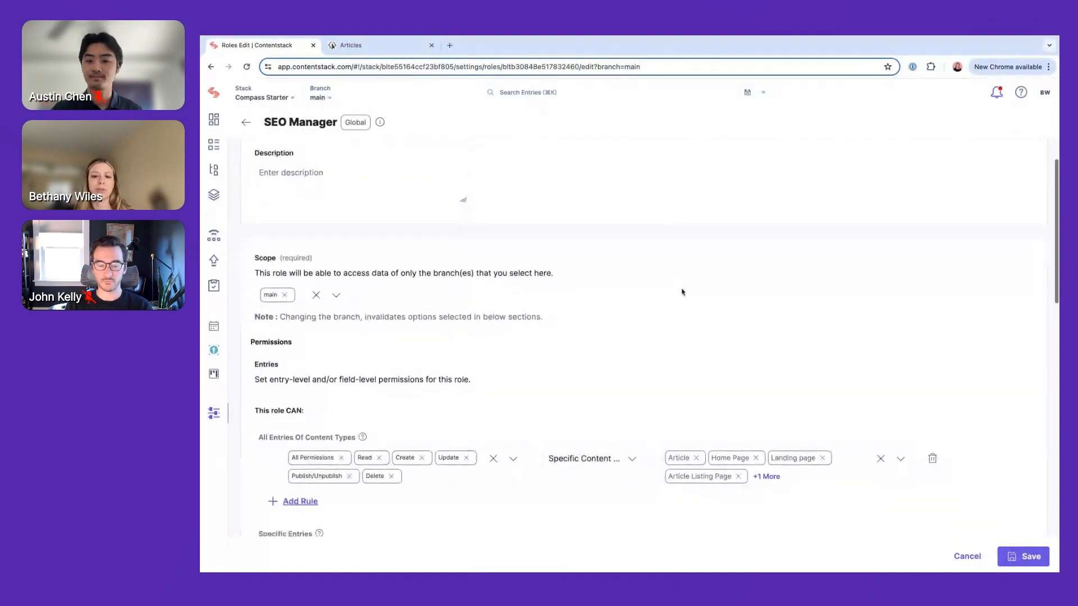
scroll(682, 292, "down", 4)
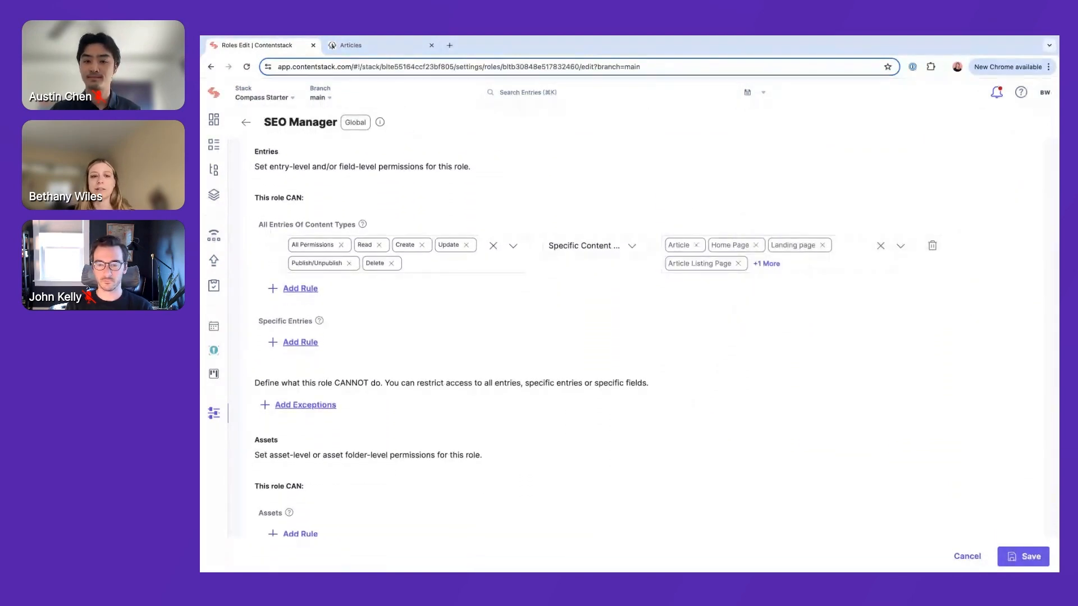
scroll(657, 306, "down", 5)
scroll(657, 306, "down", 4)
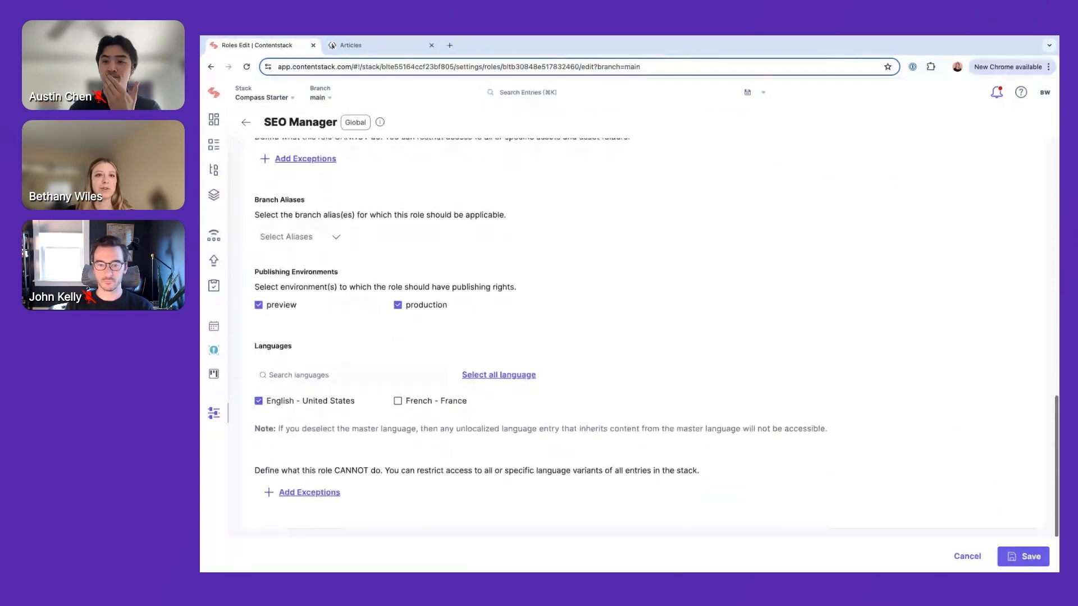
scroll(657, 307, "up", 10)
scroll(657, 306, "up", 3)
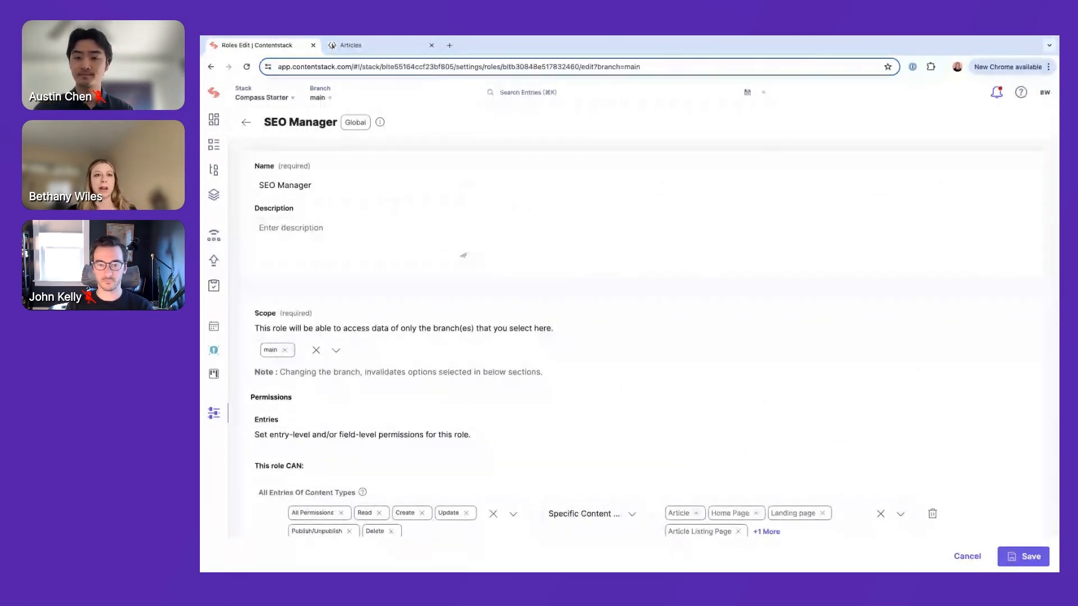
left_click(246, 128)
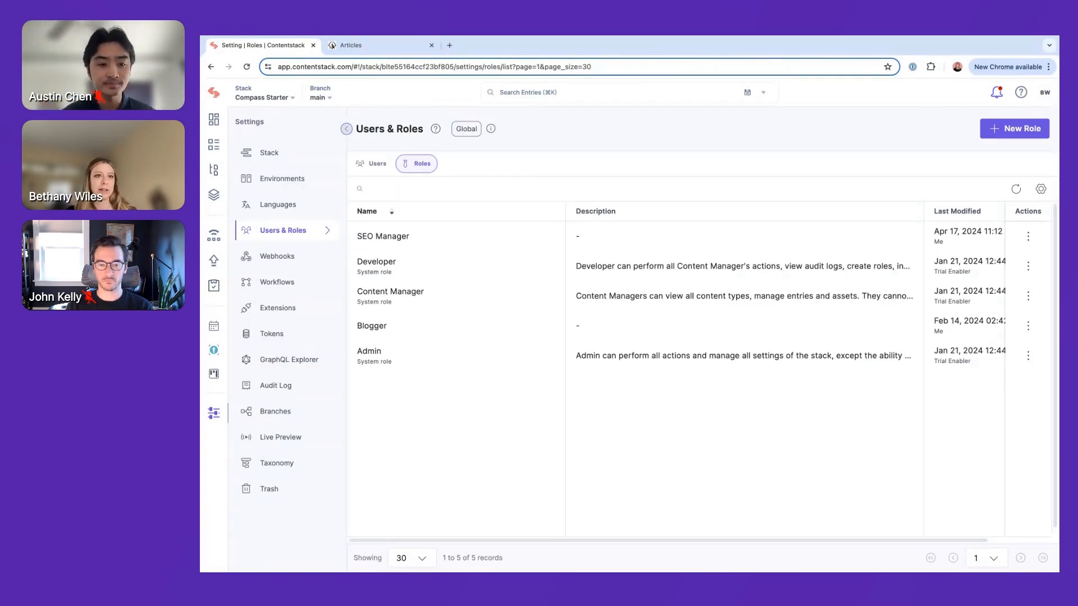
Open the organization administration's user list and view one user's organization role and stack roles
left_click(214, 99)
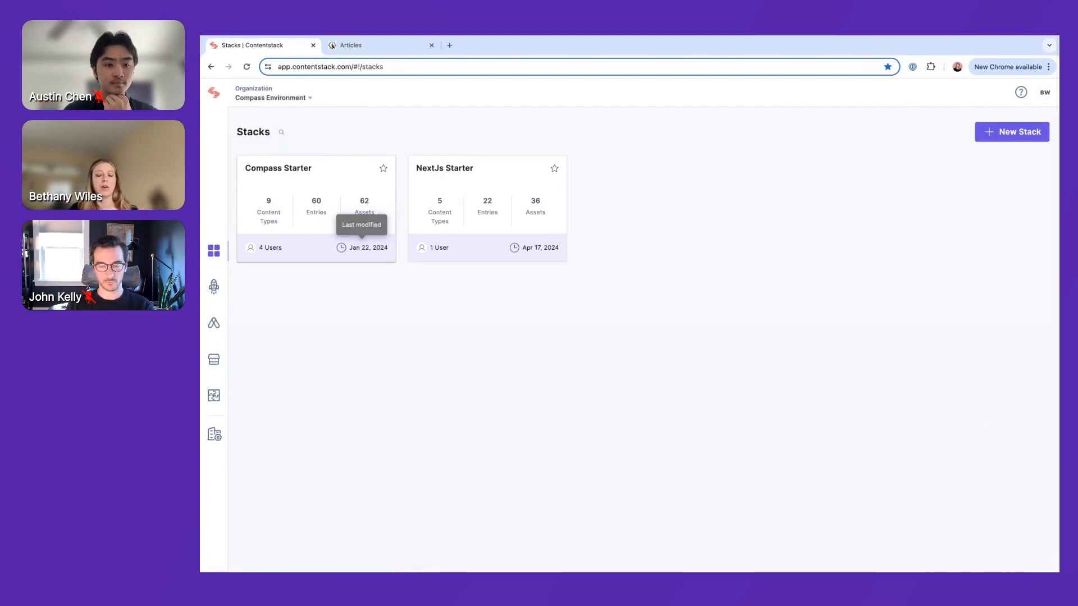
left_click(218, 436)
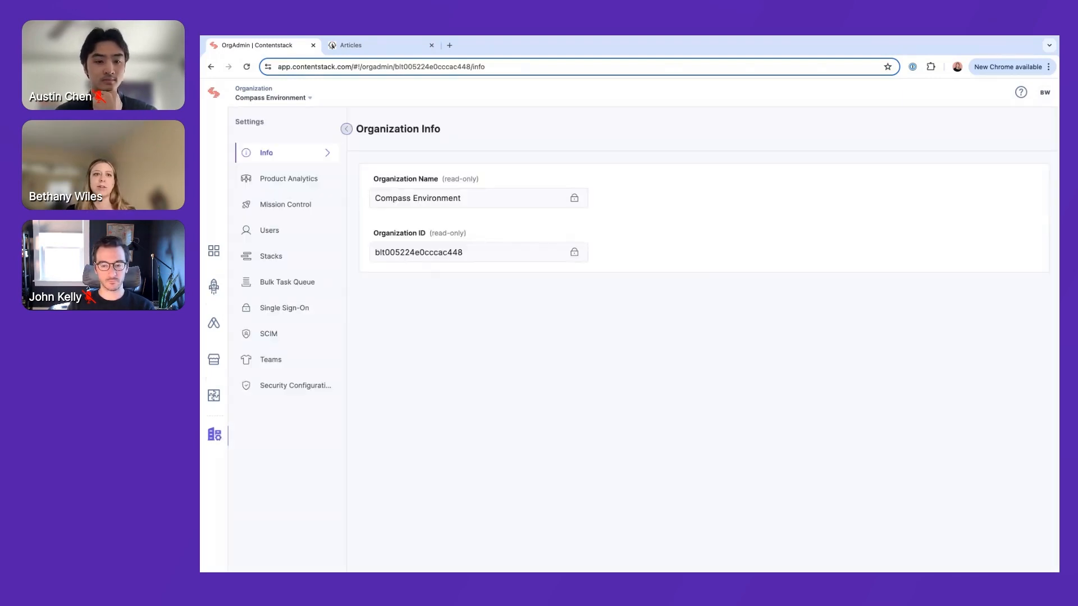
left_click(293, 234)
left_click(424, 226)
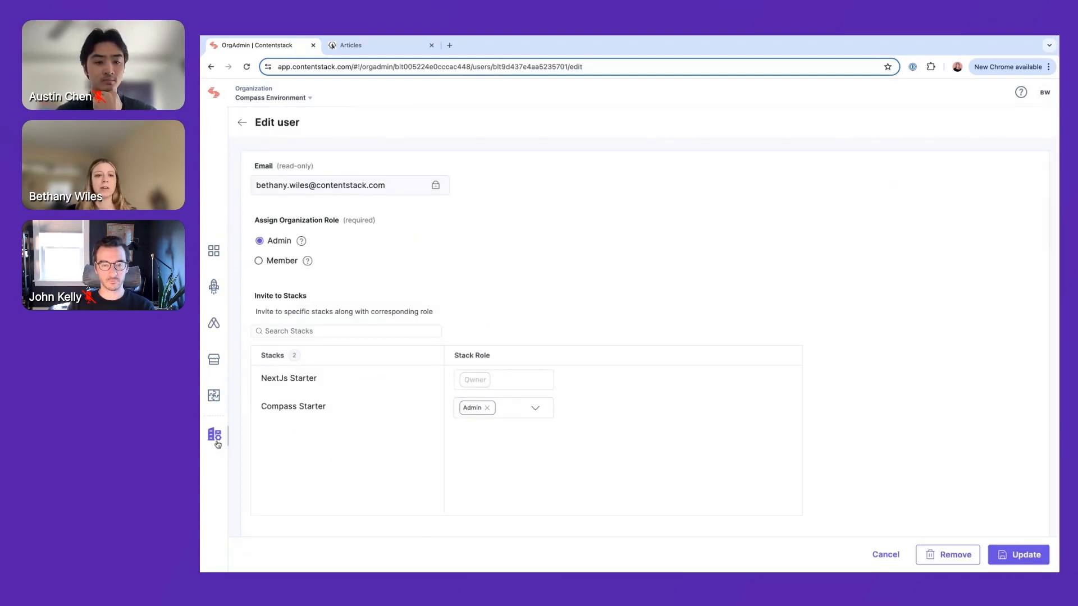
Open the SEO Team in the organization's teams and examine the stack roles available for NextJs Starter
left_click(219, 444)
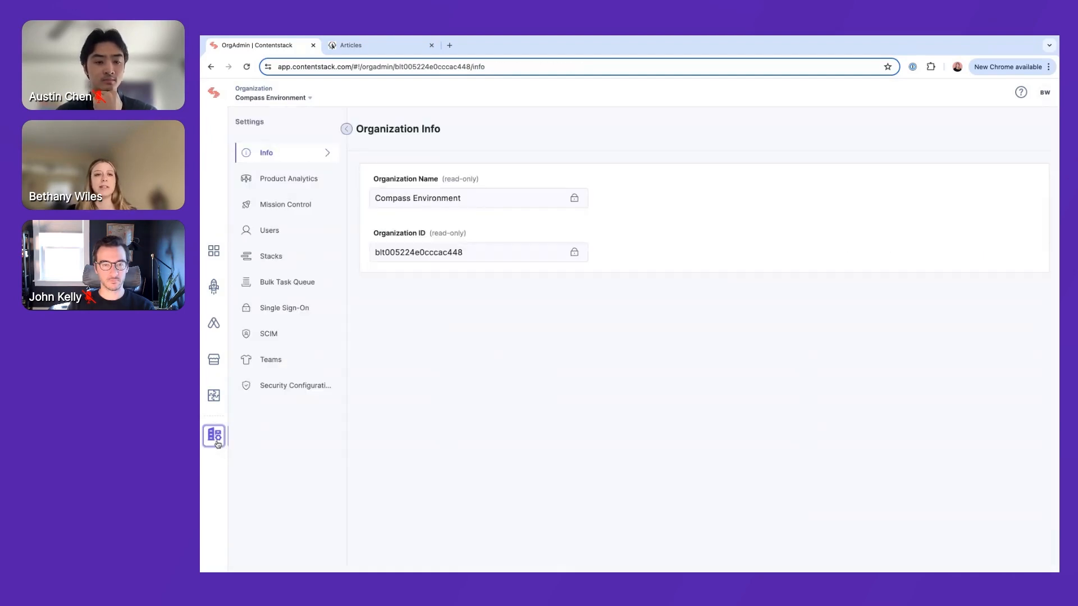
left_click(276, 362)
left_click(418, 252)
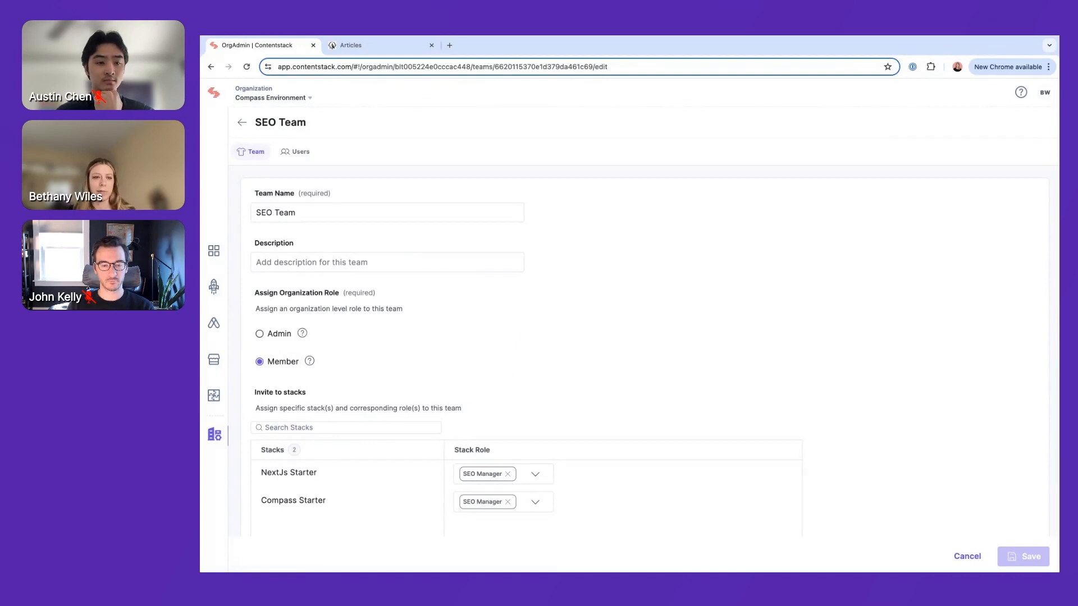
scroll(436, 263, "down", 3)
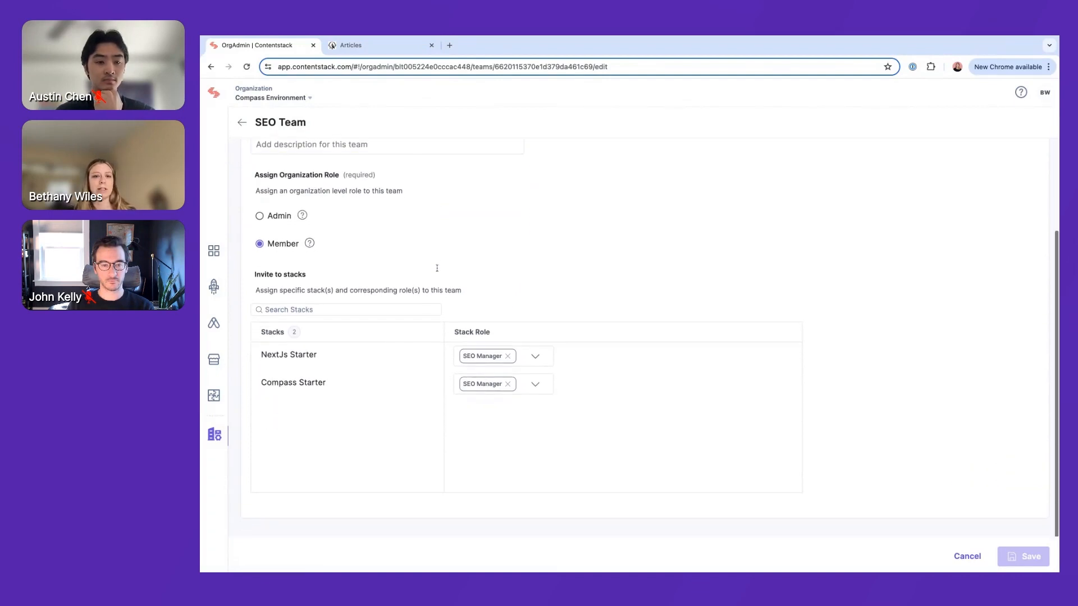
left_click(540, 357)
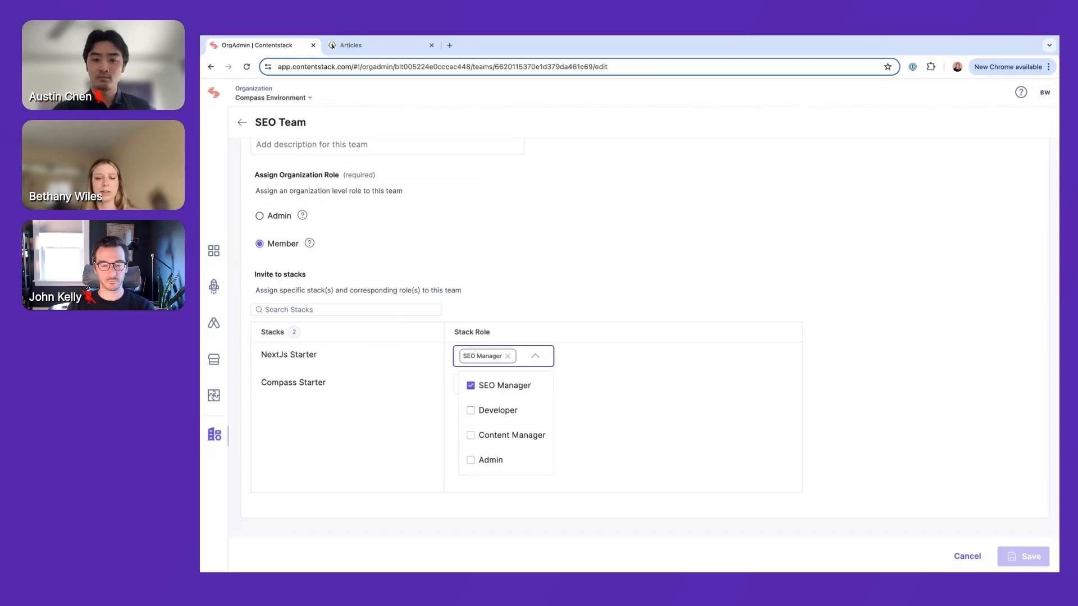
left_click(691, 247)
scroll(691, 248, "up", 3)
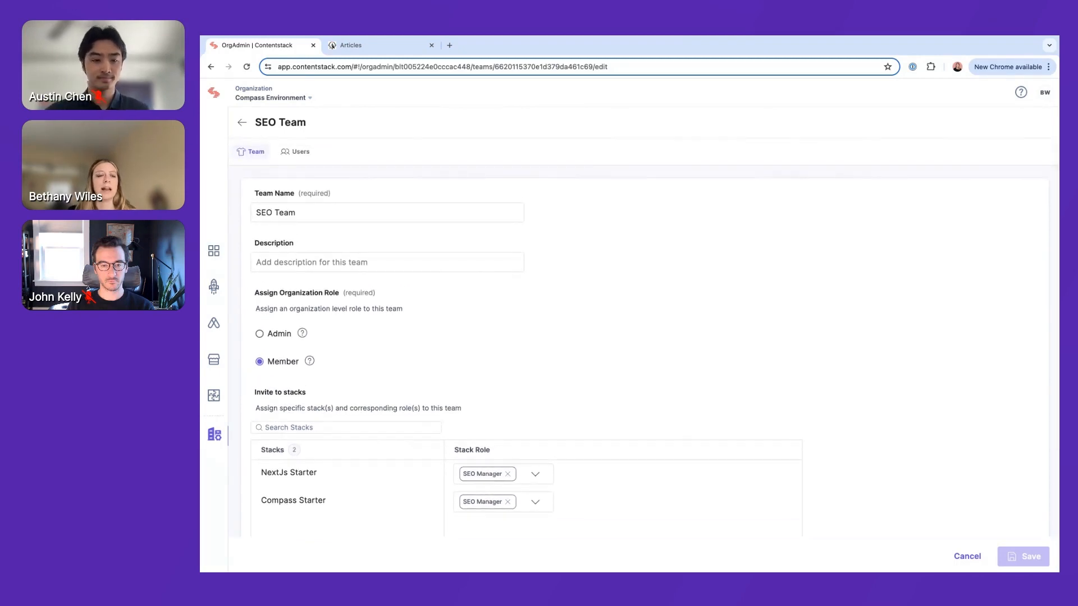
View the SEO Team's form for inviting users by email, cancel it, and return to the team details
left_click(289, 153)
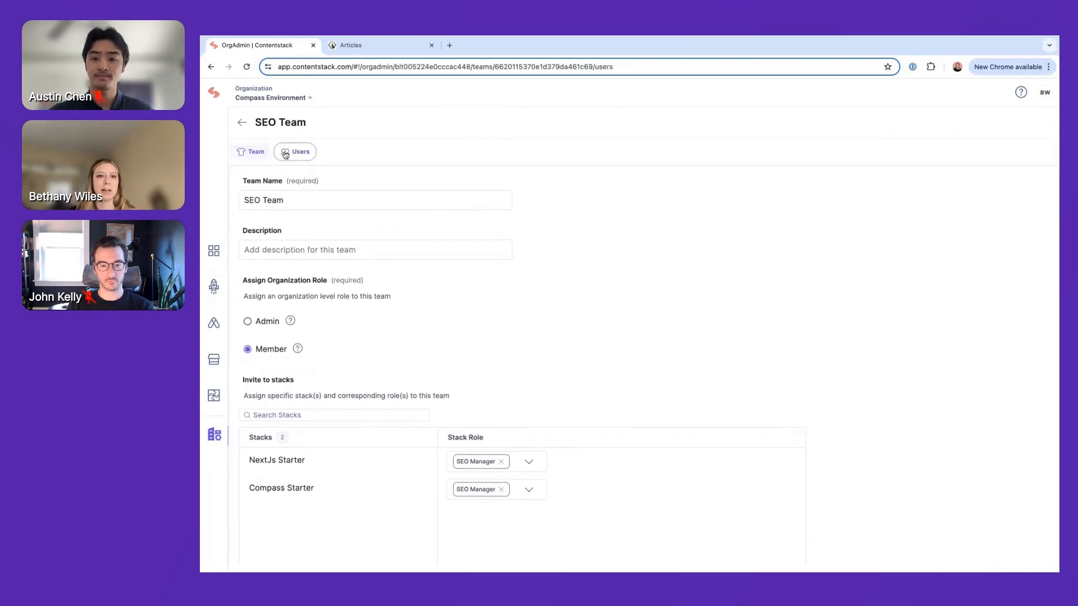
left_click(688, 410)
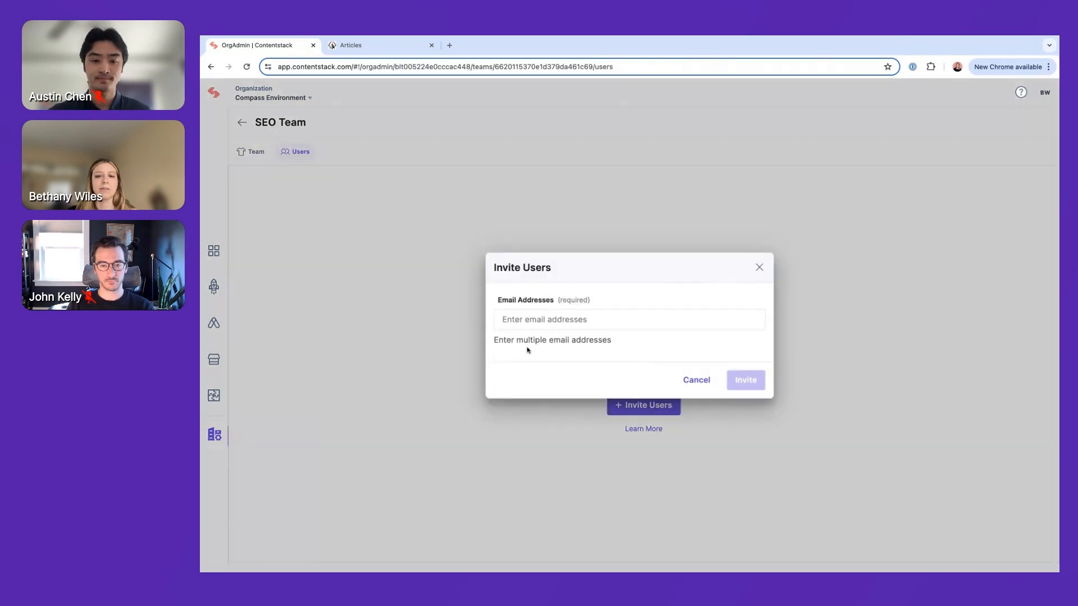
left_click(513, 322)
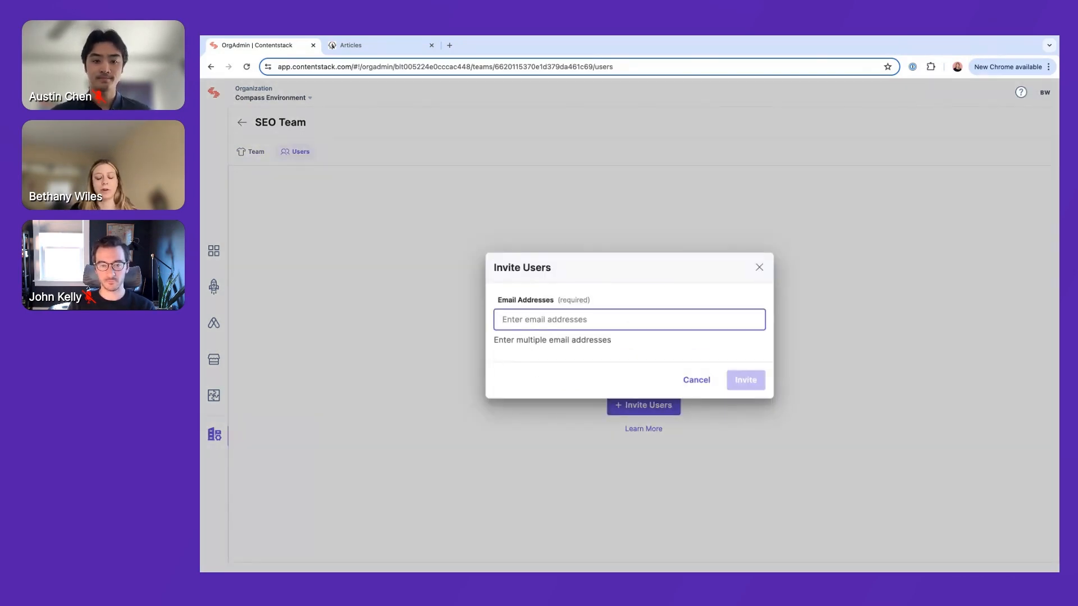
left_click(713, 381)
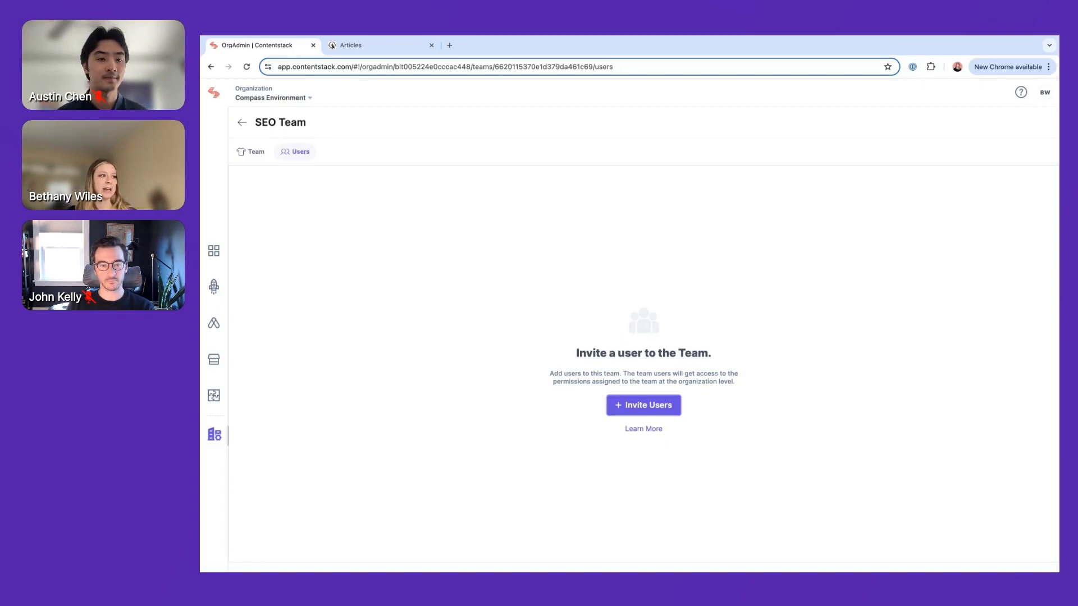
left_click(256, 153)
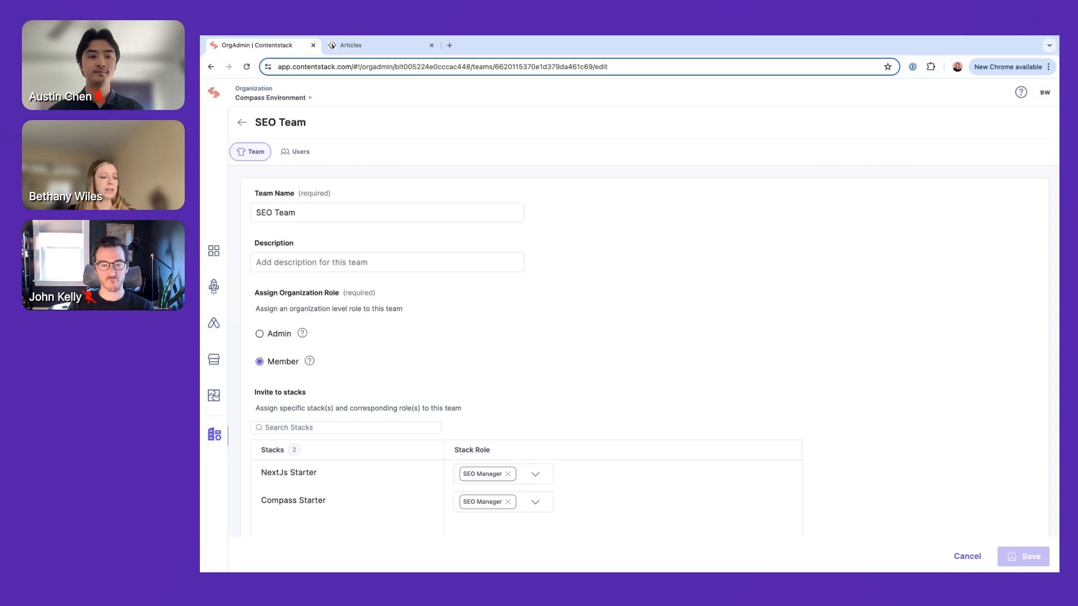
scroll(644, 351, "down", 1)
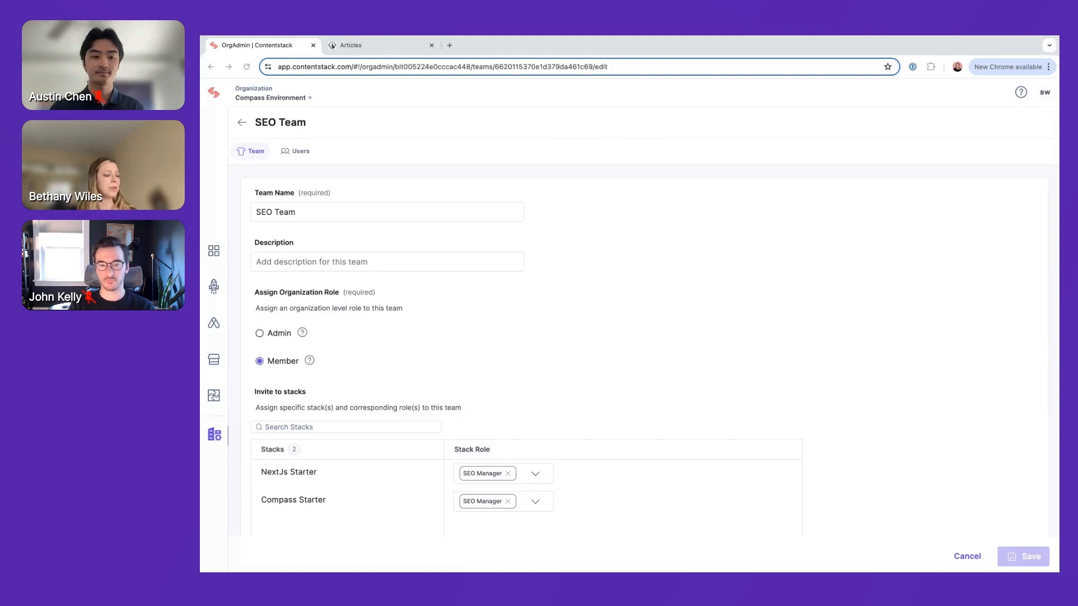
Open the Compass Starter stack, view its general settings, and show its list of entries
left_click(215, 93)
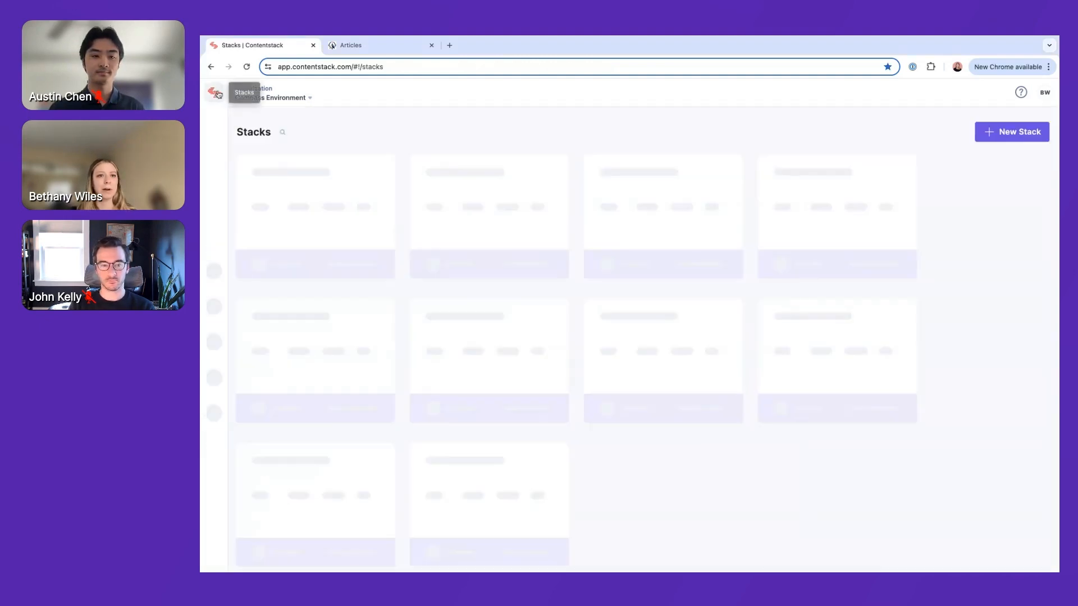
left_click(287, 170)
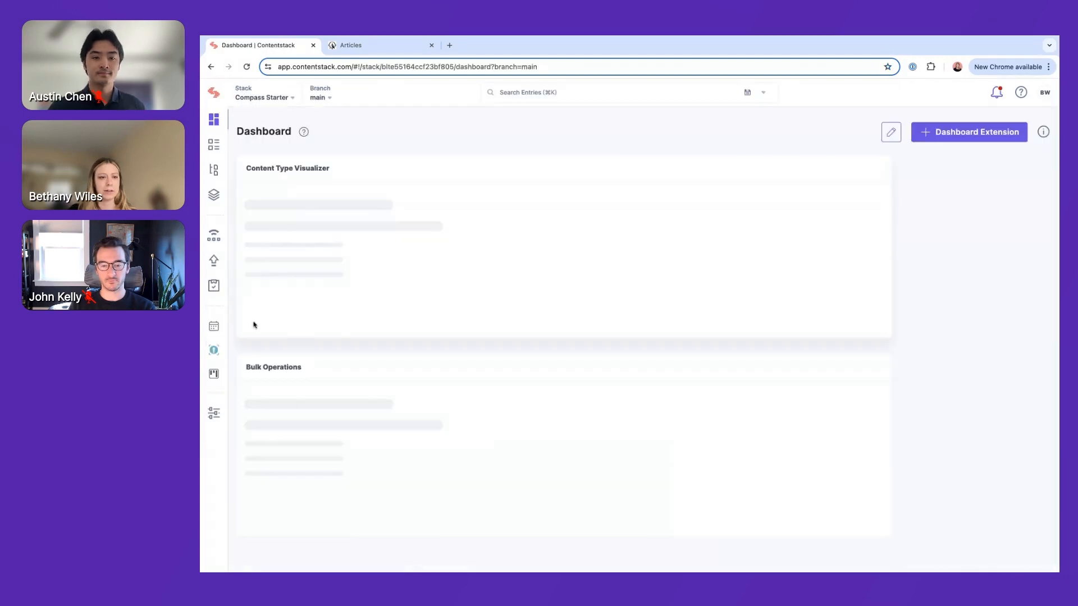
left_click(215, 412)
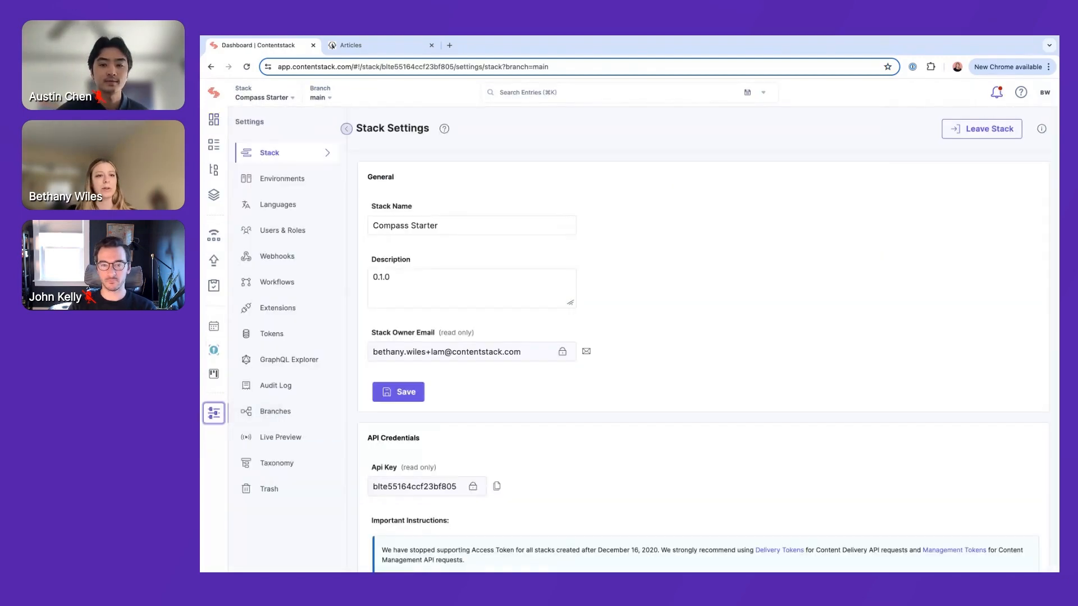
left_click(215, 147)
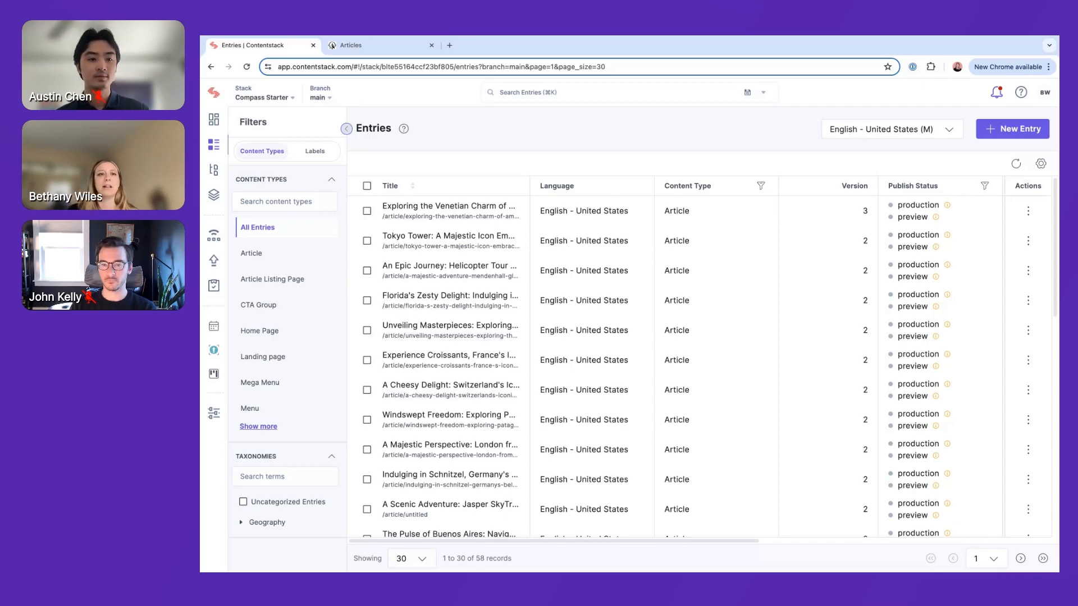
Look at the Articles page and Regions navigation on the live Compass website, and return to the stack's entries
left_click(392, 50)
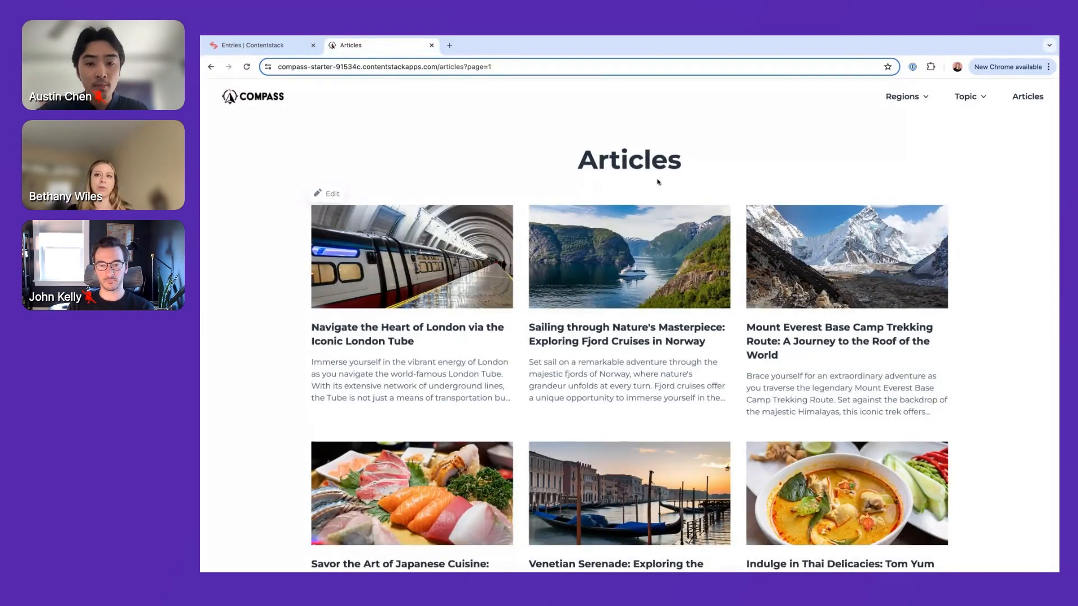
left_click(919, 100)
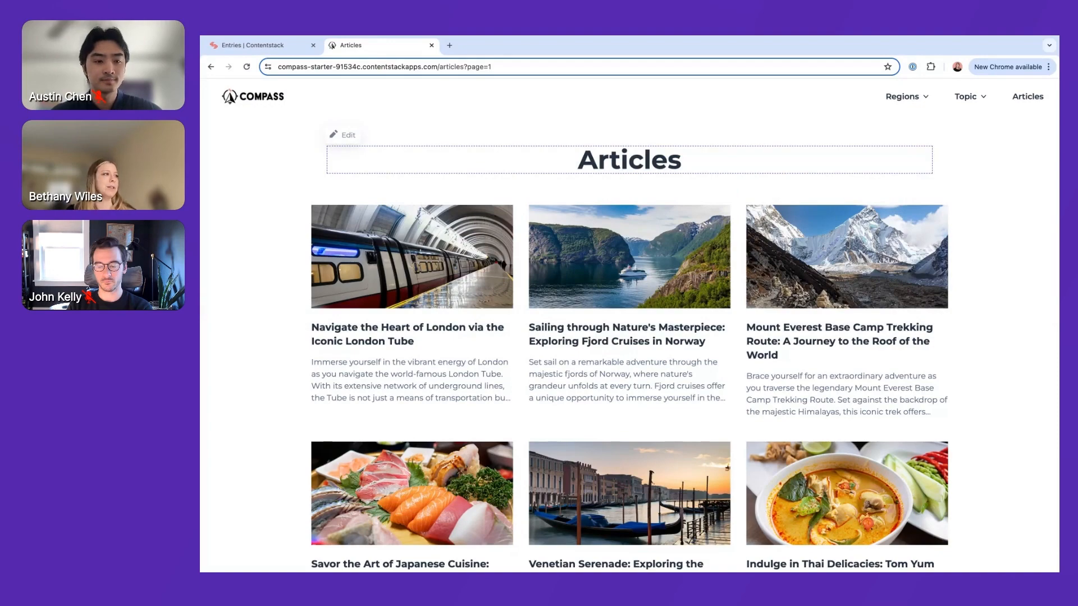
left_click(280, 50)
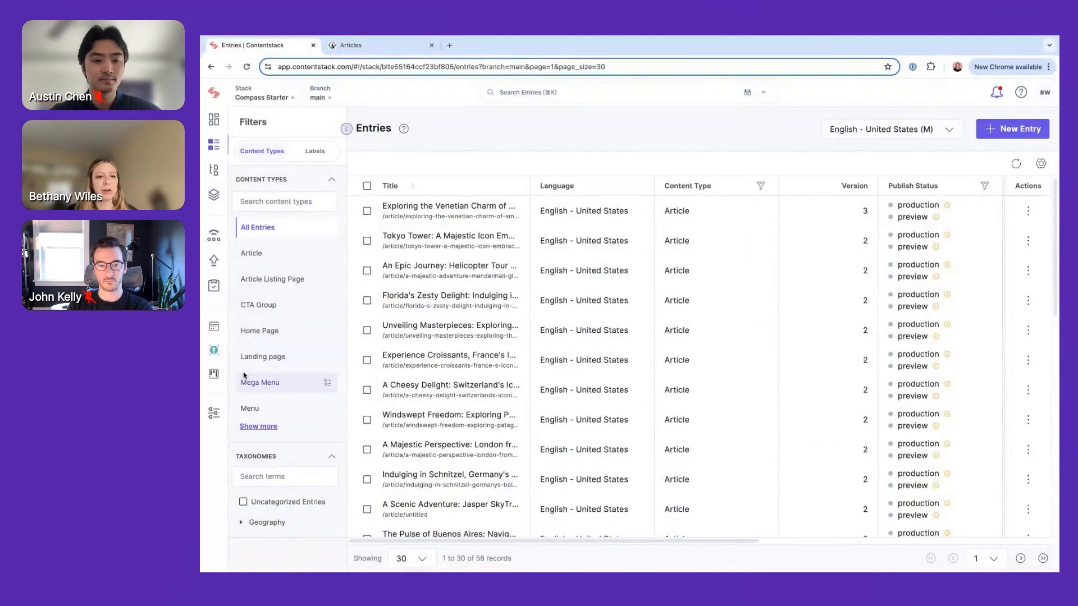
Open the Geography taxonomy in the stack settings and expand the North America and South America terms
left_click(213, 414)
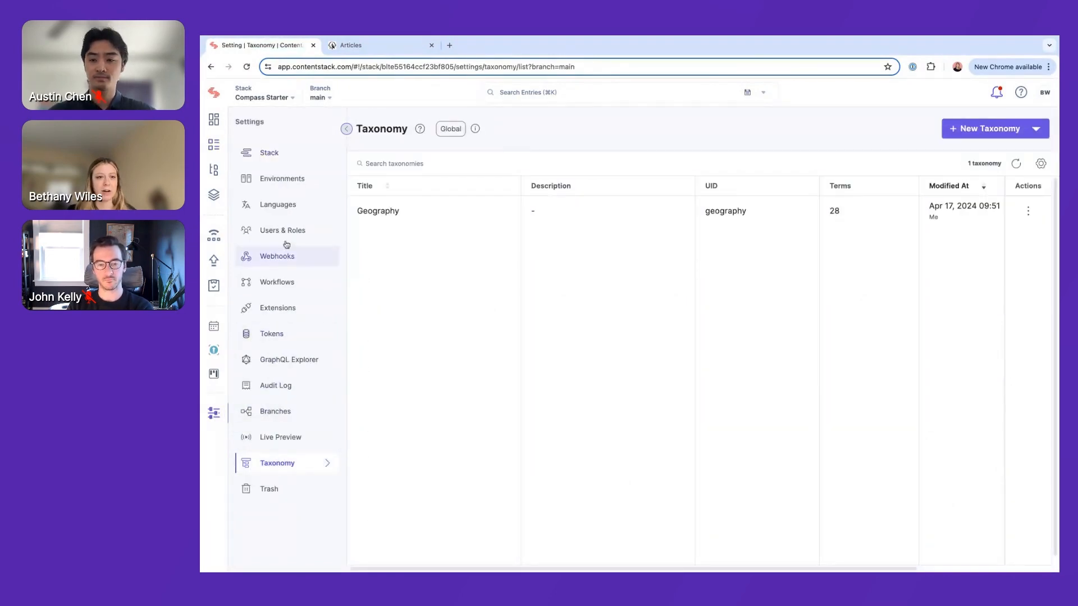
left_click(403, 217)
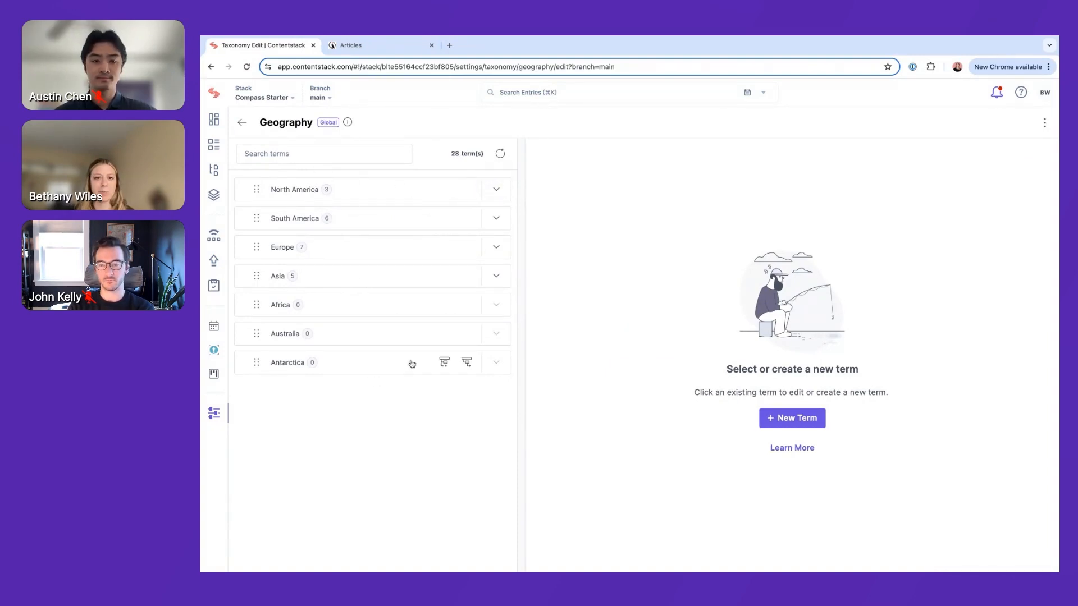
left_click(505, 189)
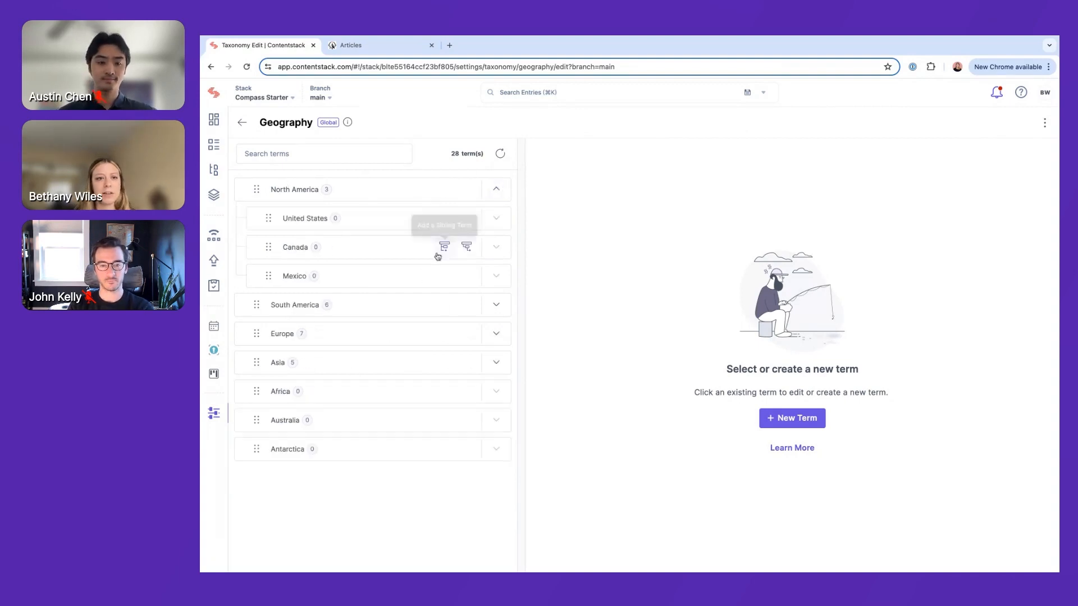
left_click(500, 305)
View the North America term's details and open a blank child term form under it
left_click(321, 190)
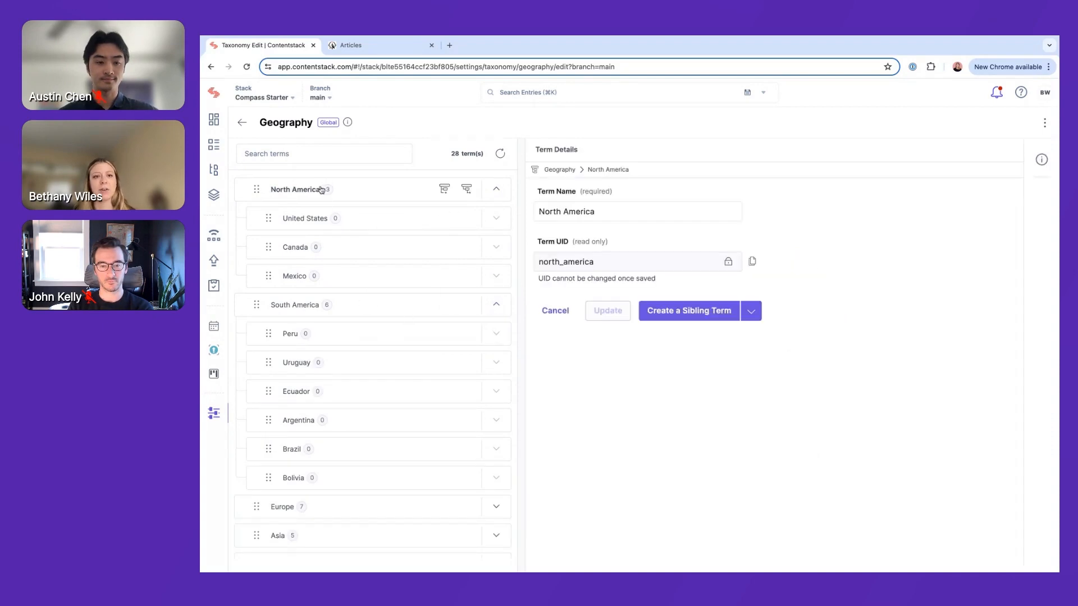
left_click(575, 213)
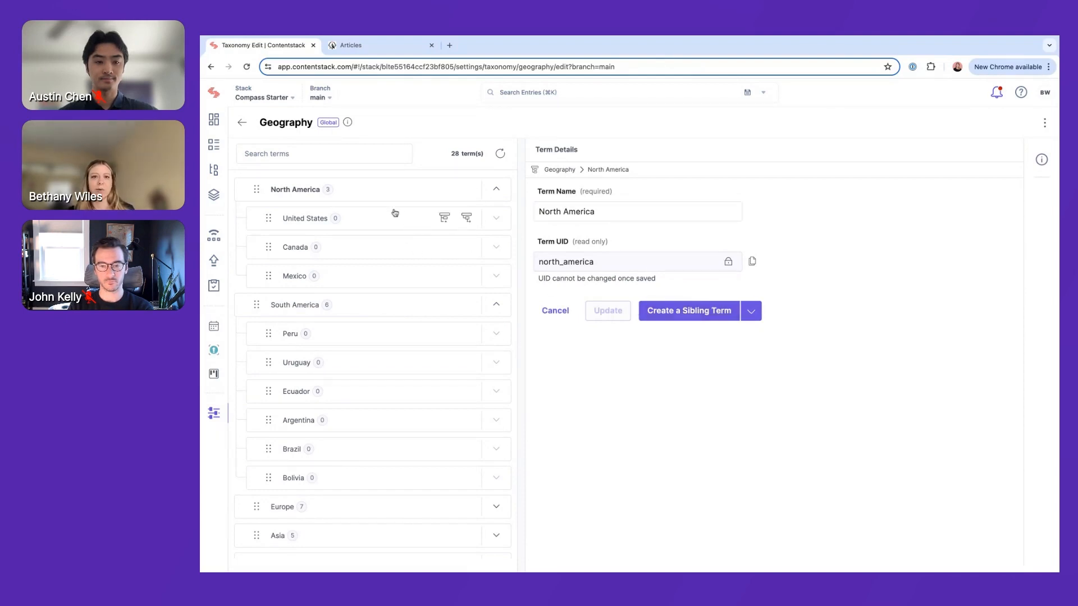
left_click(468, 191)
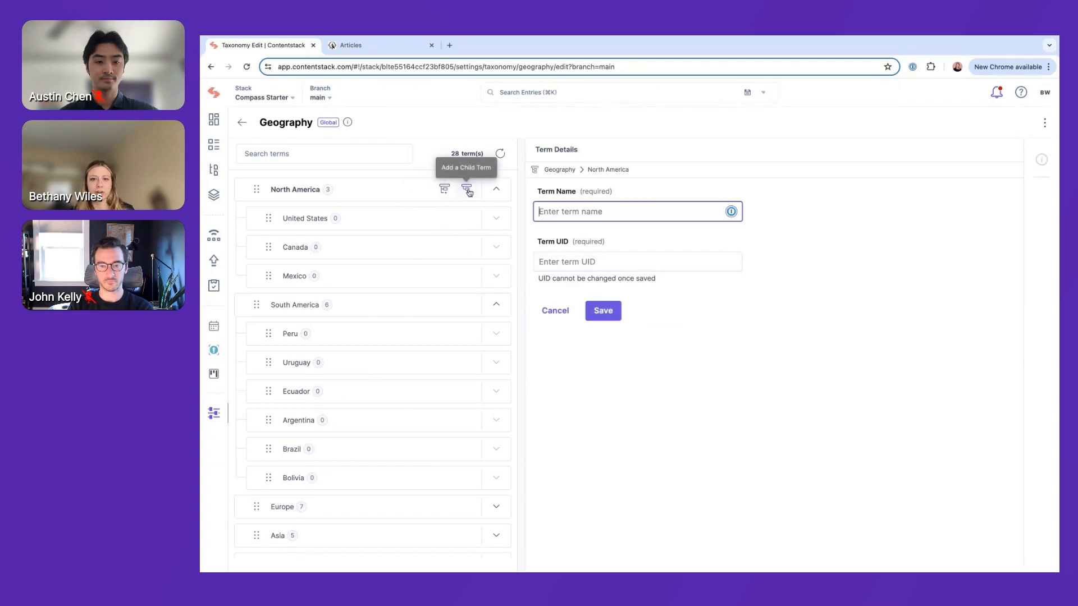
View the United States term's details and try to move the Mexico term within North America
left_click(415, 221)
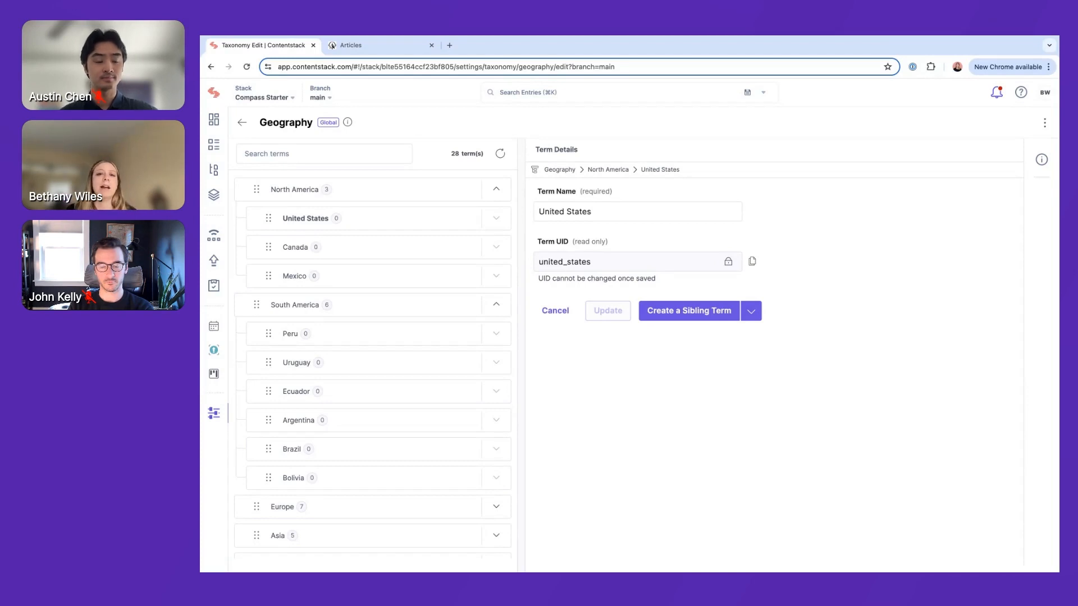
left_click(610, 211)
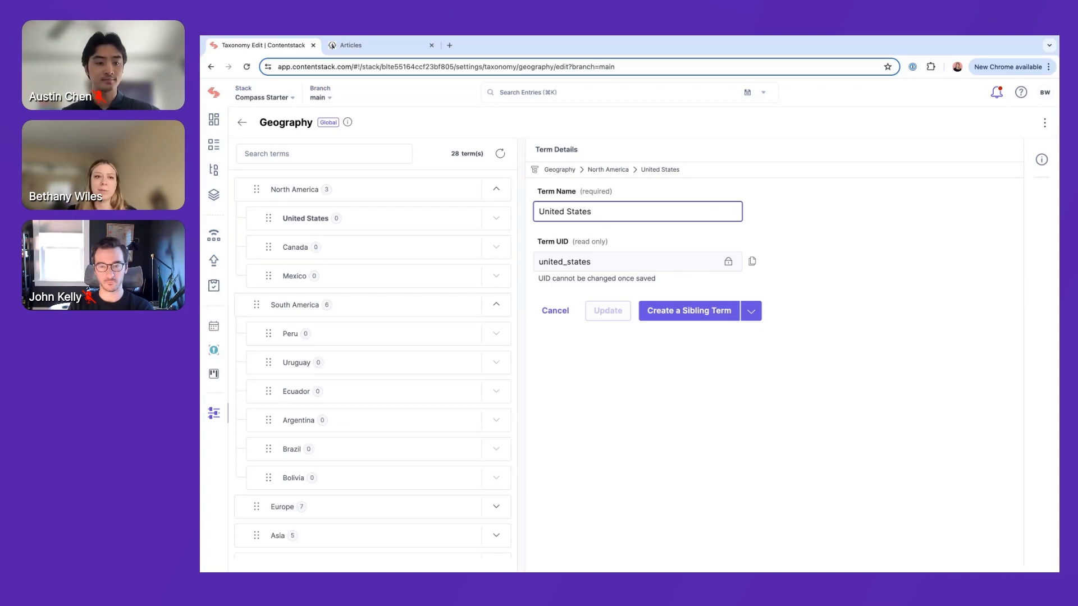
mouse_move(272, 276)
left_mouse_down()
mouse_move(263, 331)
mouse_move(284, 271)
left_mouse_up()
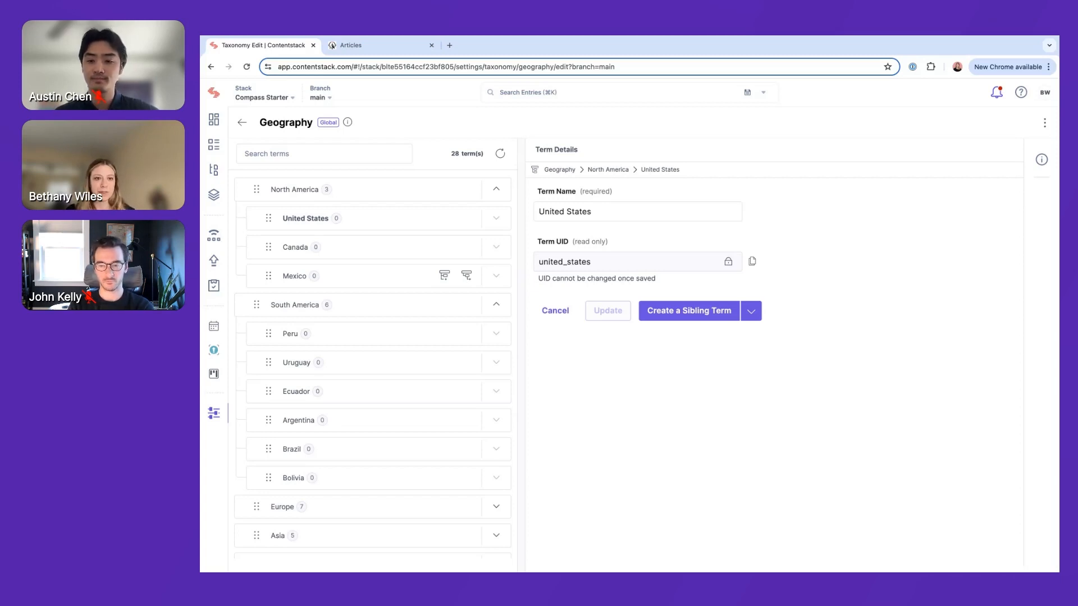
Open the Article content type from the content models and compare it with the live website's Articles page
scroll(320, 289, "down", 3)
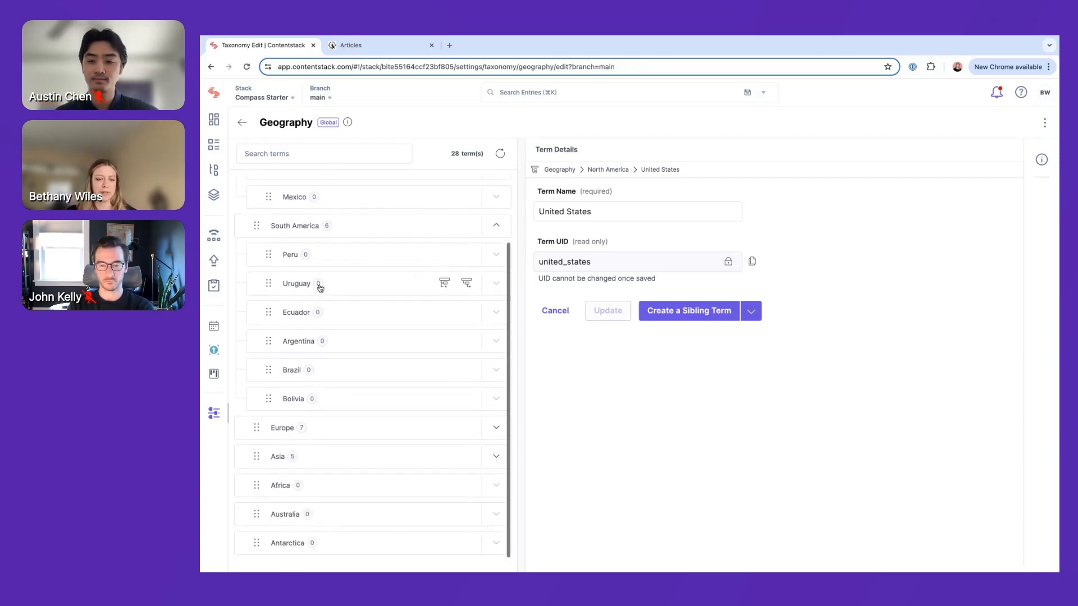
left_click(213, 195)
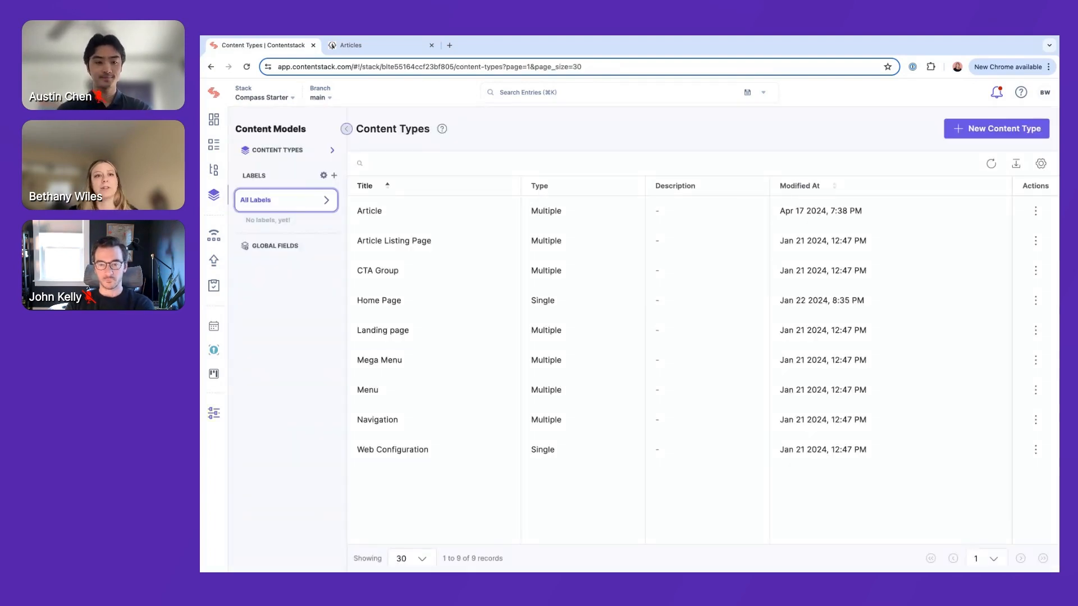
left_click(423, 225)
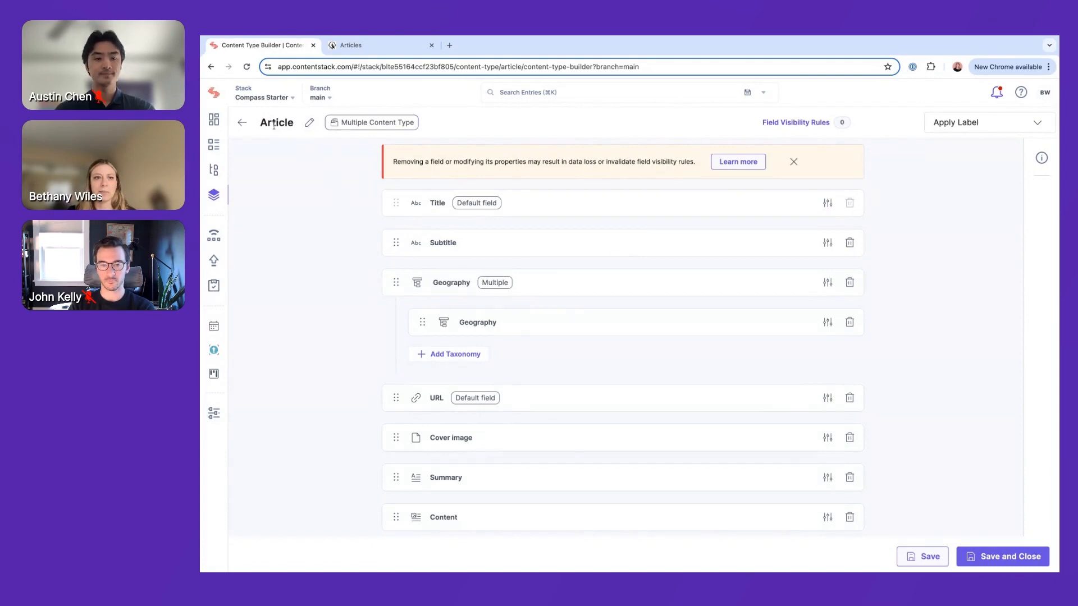
left_click(372, 46)
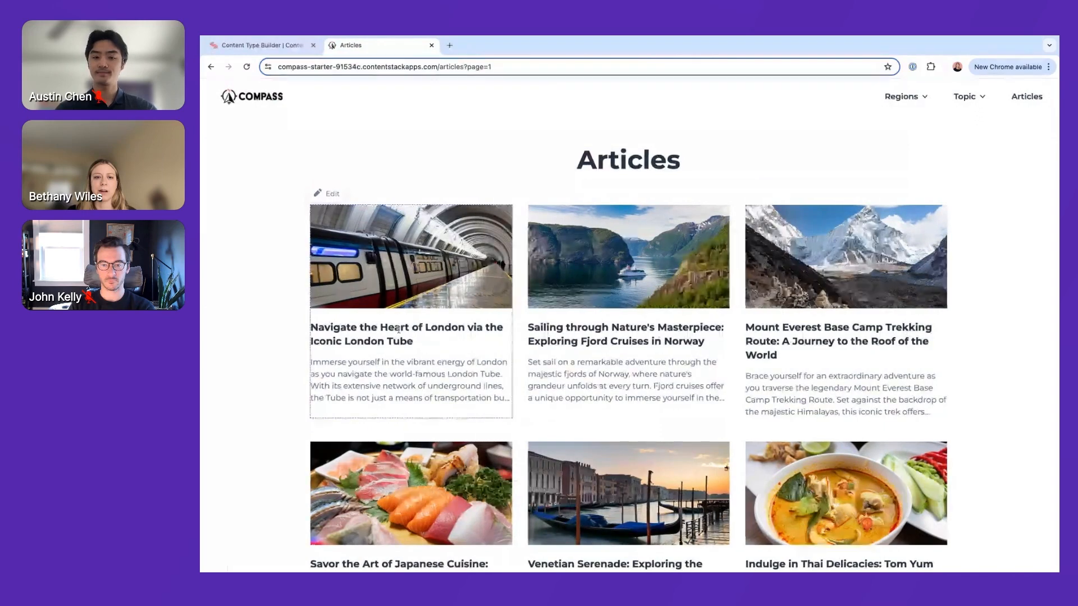
left_click(293, 46)
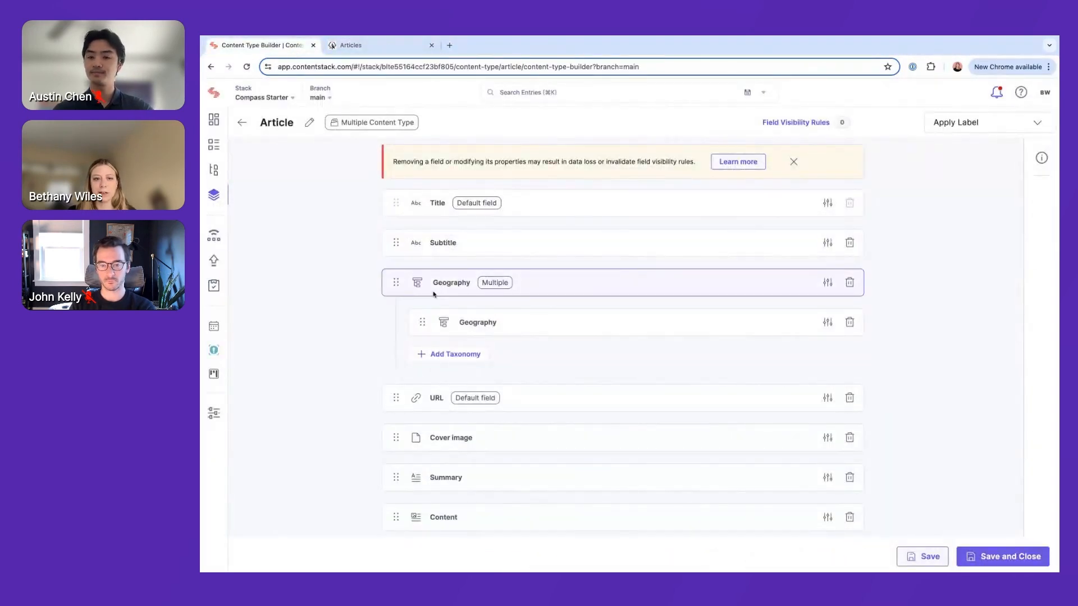
Review the Article content type's Geography field and its taxonomy settings, including the selectable taxonomy and maximum number of terms
left_click(825, 288)
left_click(330, 211)
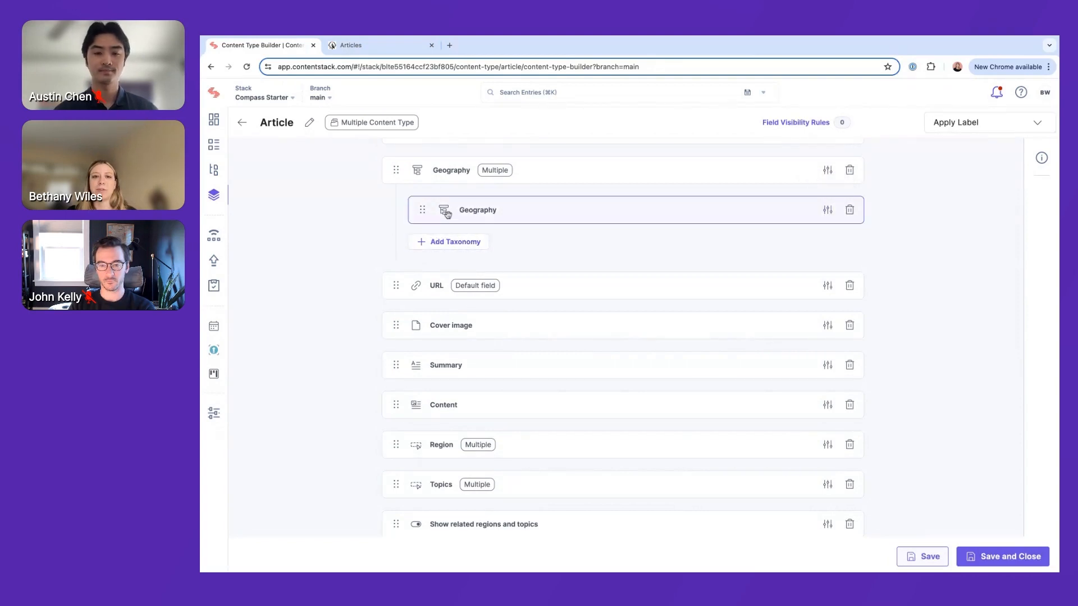
left_click(826, 215)
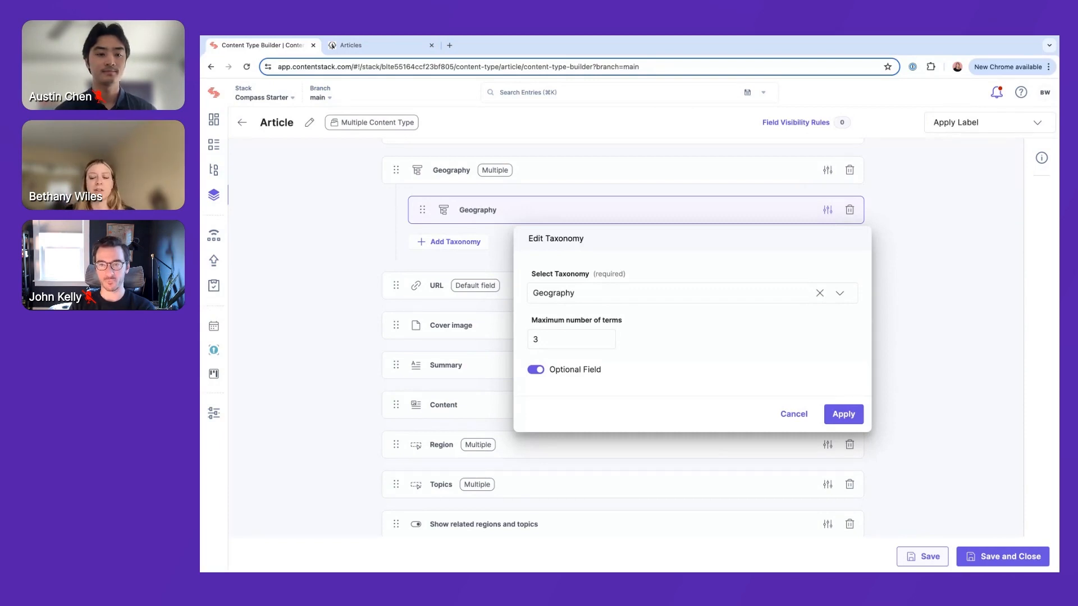
left_click(844, 300)
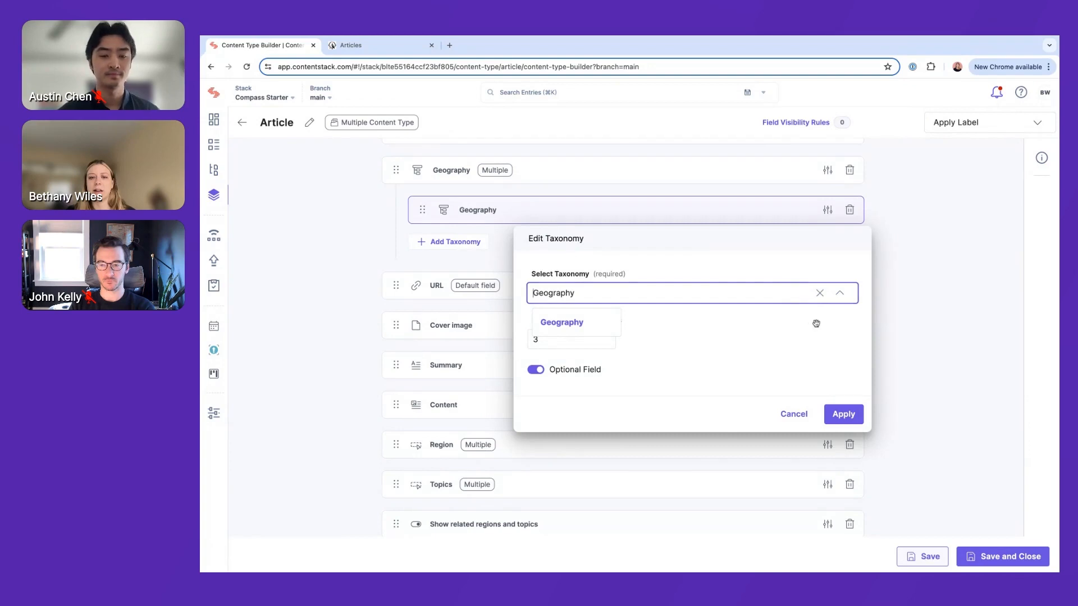
left_click(546, 345)
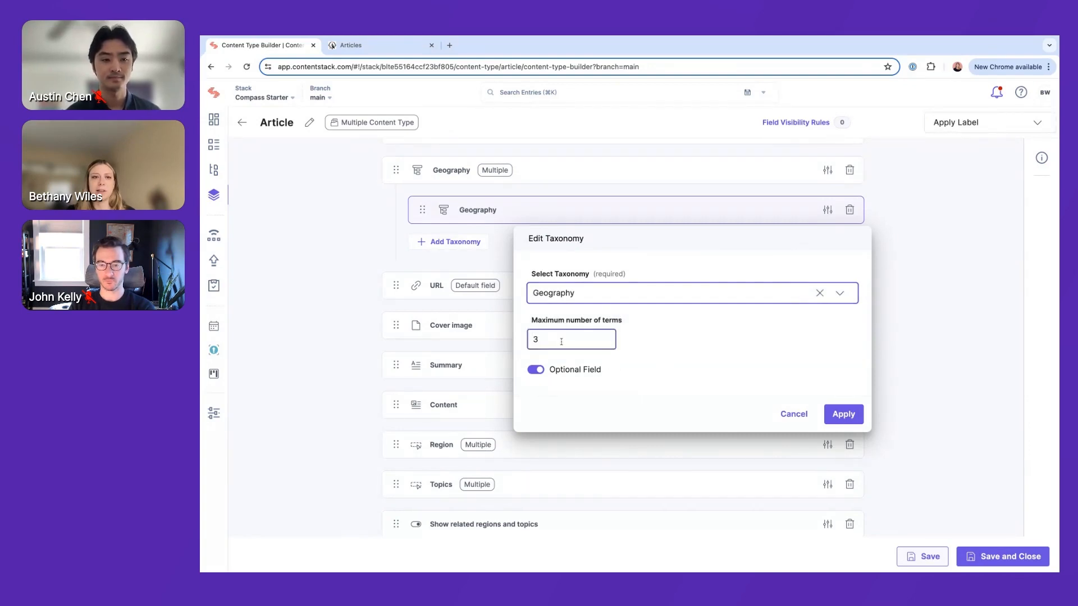
Look through the travel articles listed on the live Compass website's Articles page
left_click(379, 47)
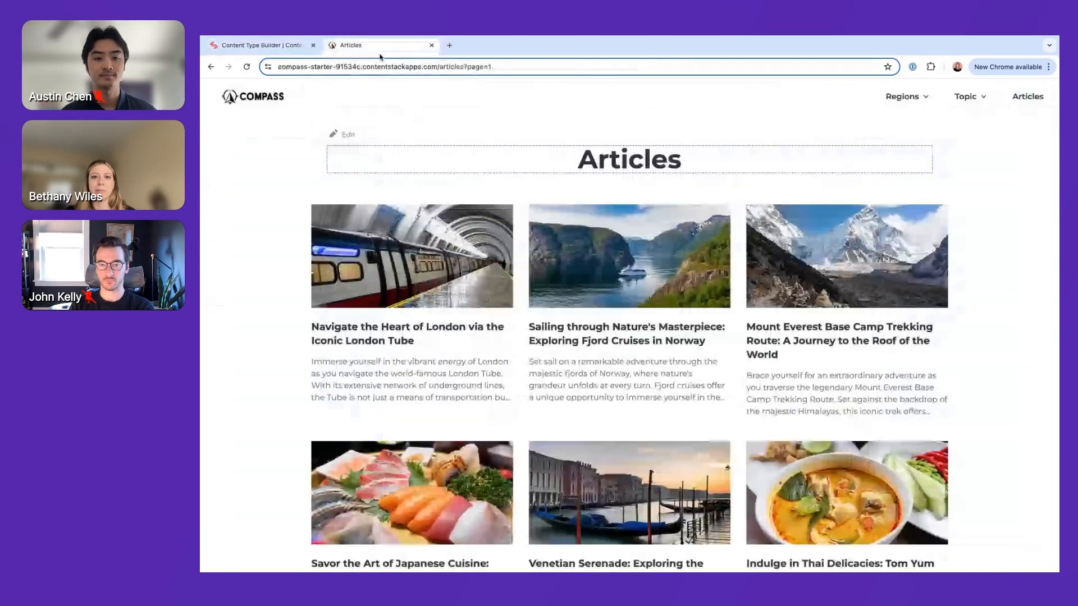
scroll(275, 345, "down", 2)
scroll(275, 345, "down", 7)
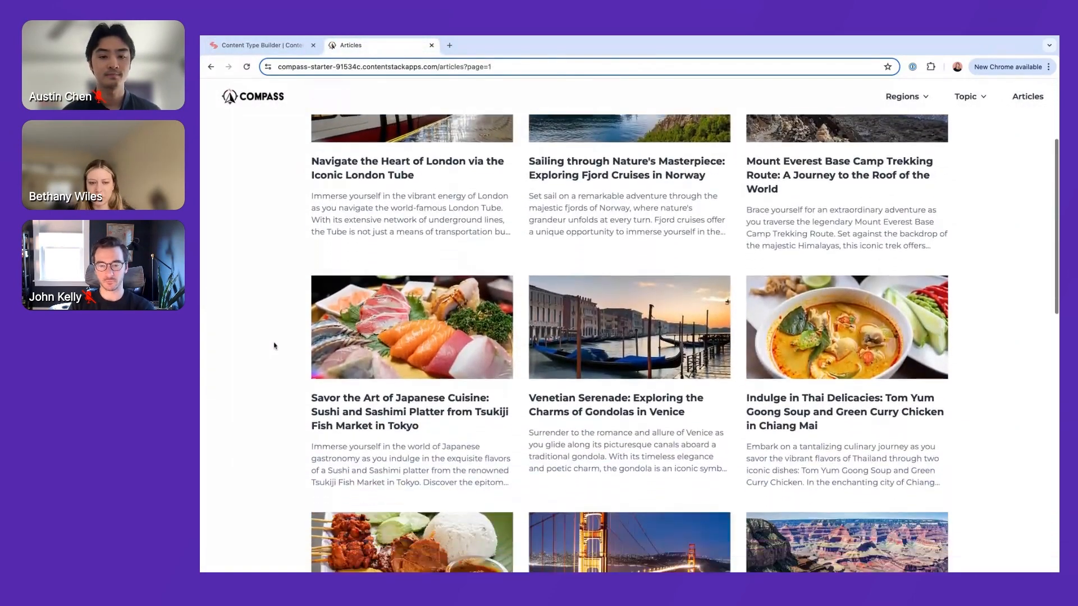
scroll(629, 344, "down", 1)
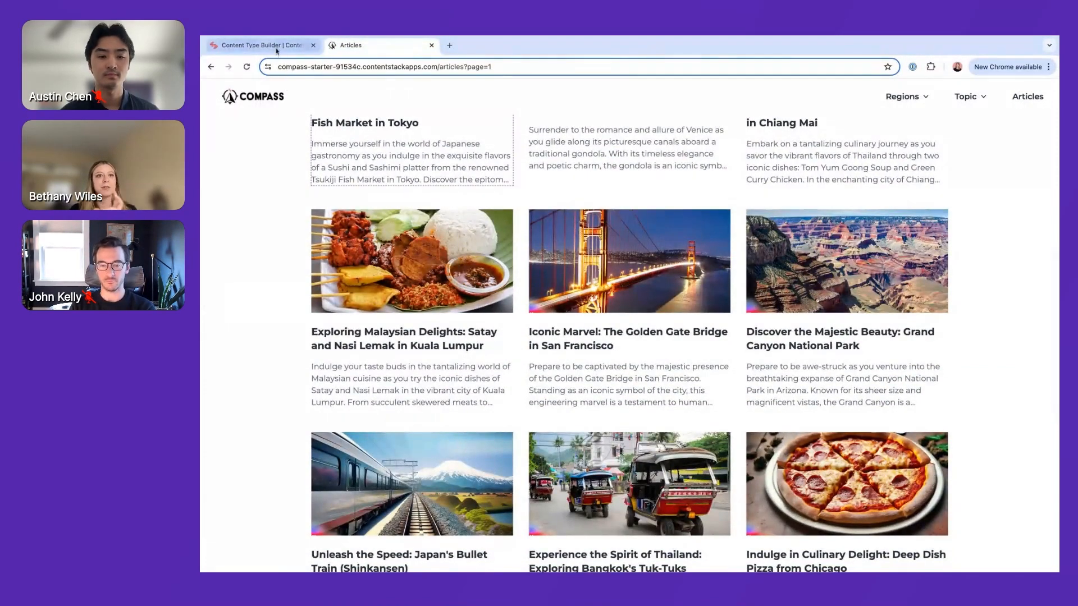
Return to the Article content type with its Geography taxonomy field and save it
left_click(259, 45)
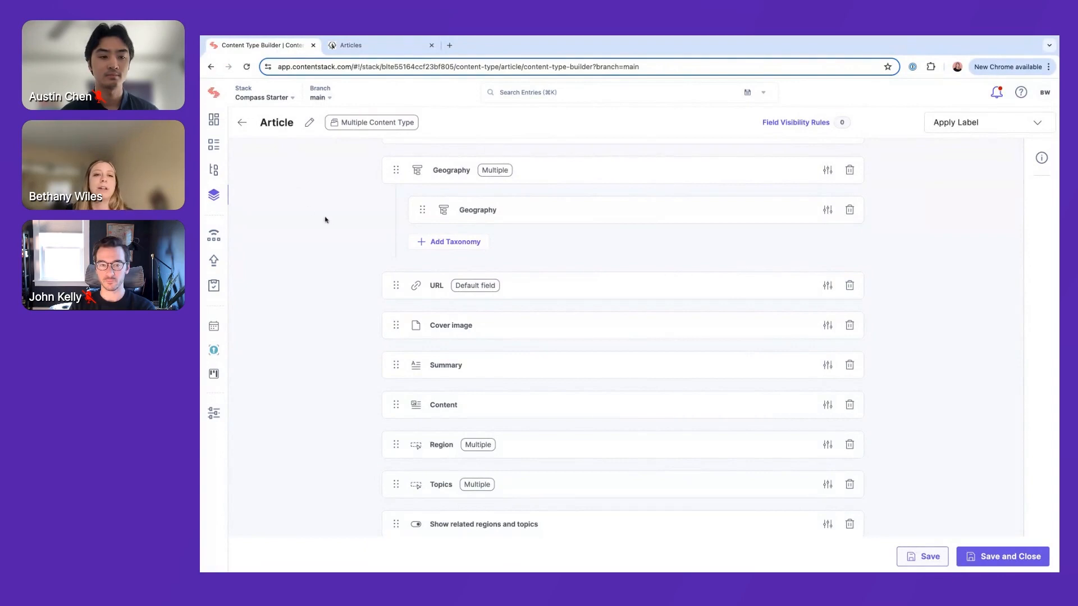
scroll(335, 229, "up", 2)
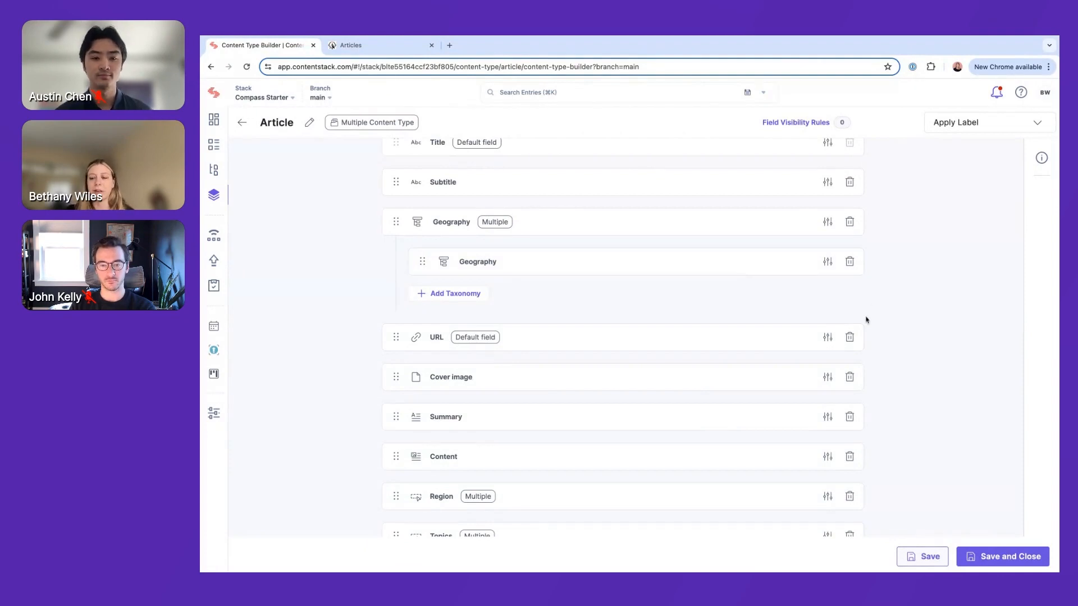
left_click(920, 560)
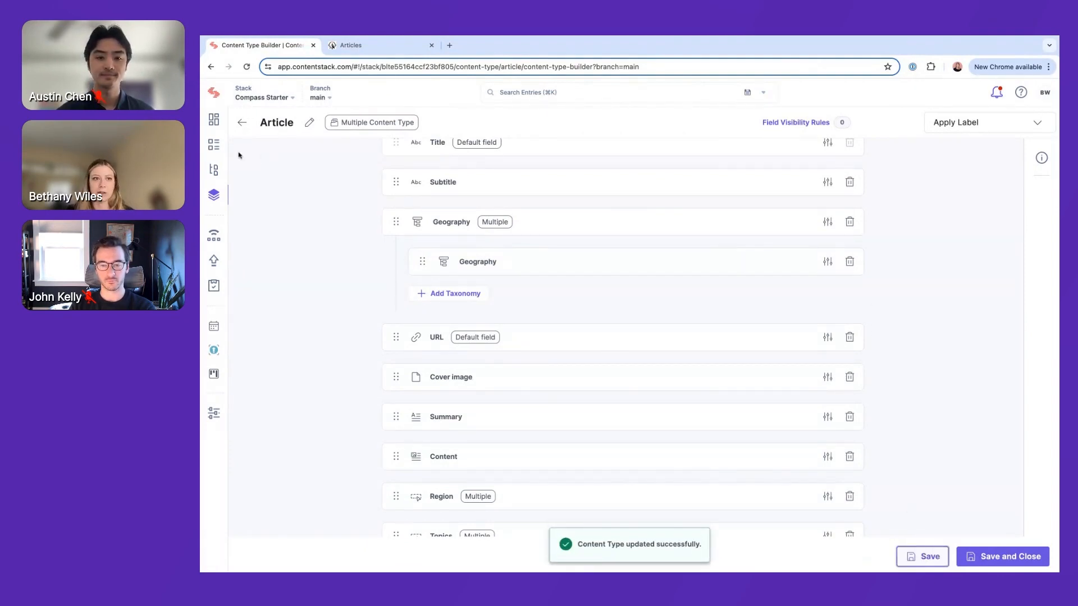
Open the entry "Exploring the Venetian Charm of Amsterdam's Canals" from the stack's entries
left_click(213, 144)
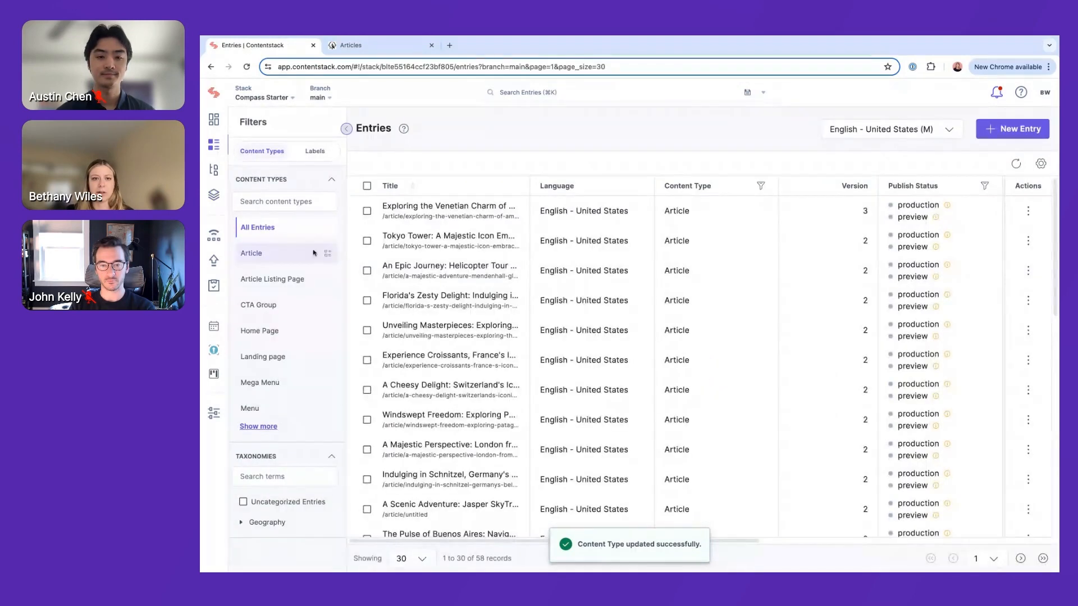
left_click(432, 209)
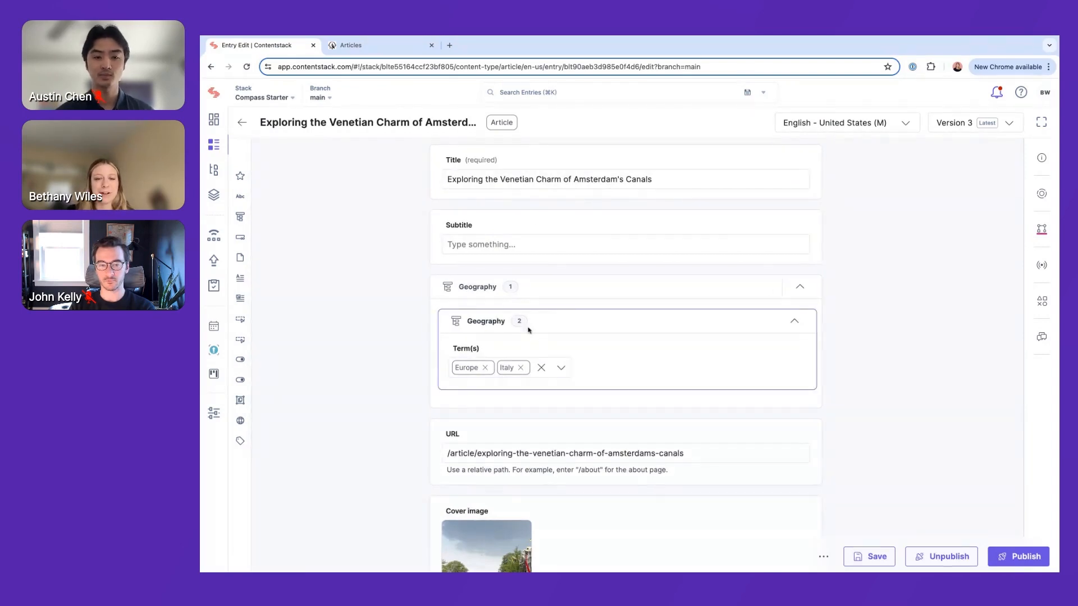
left_click(526, 175)
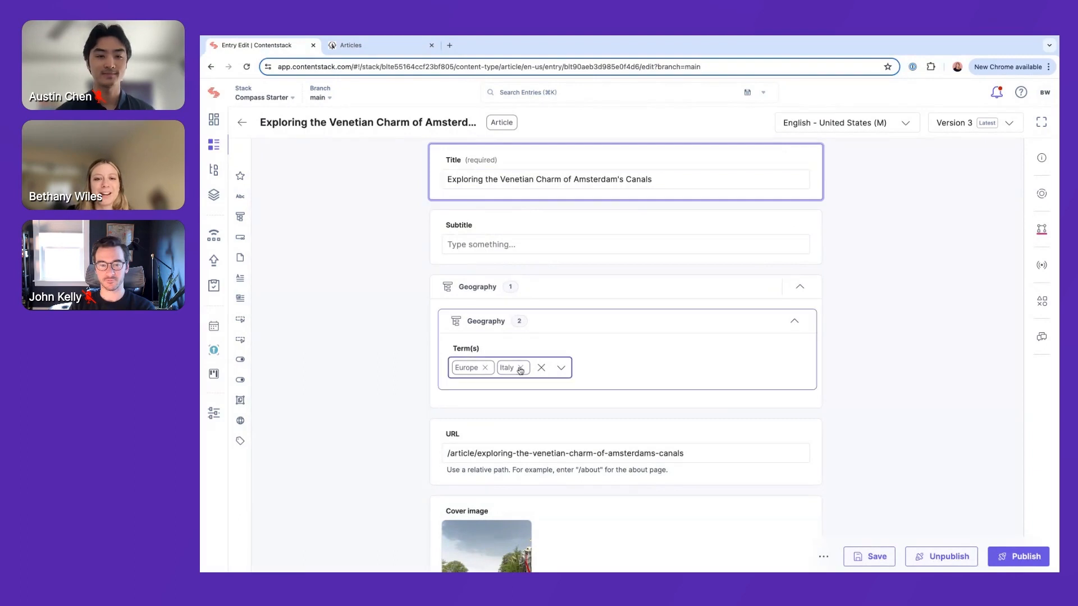
Replace the entry's Geography term Italy with Netherlands under Europe, apply the selection and save the entry
left_click(560, 369)
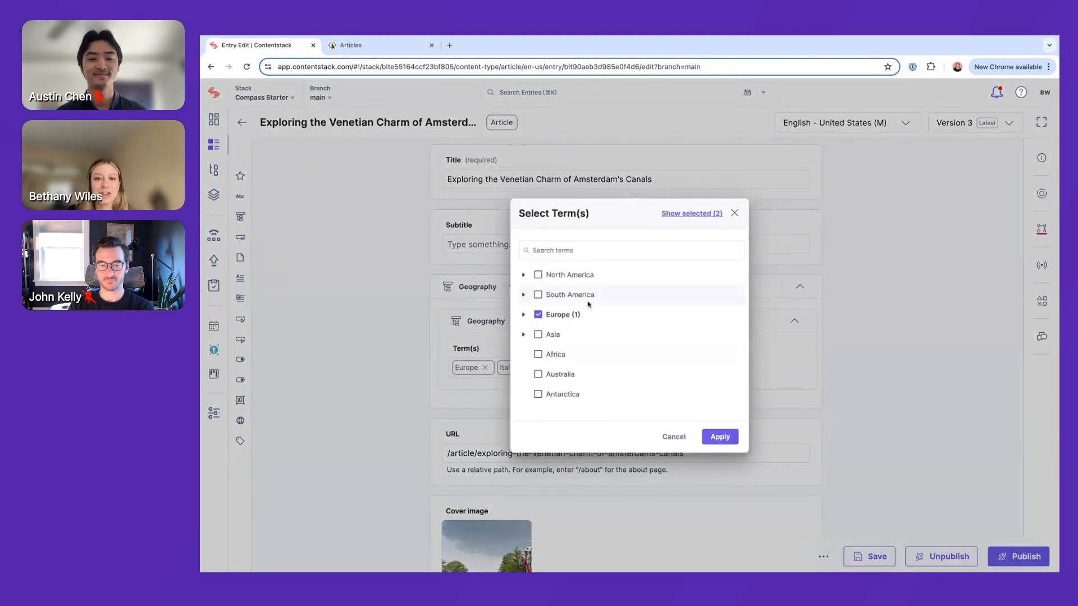
left_click(524, 316)
scroll(553, 351, "down", 1)
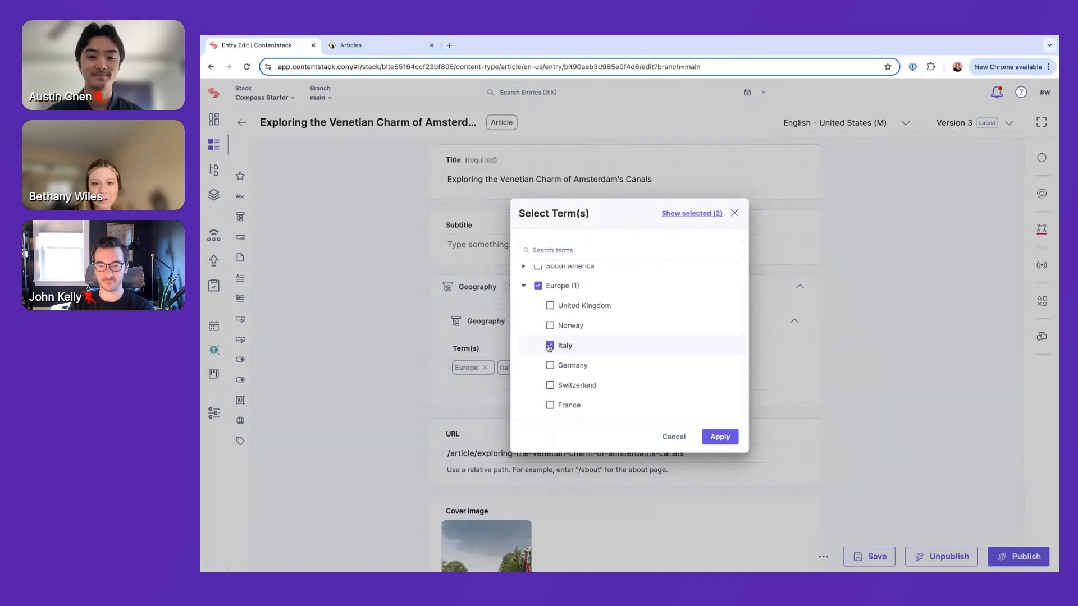
scroll(558, 385, "down", 1)
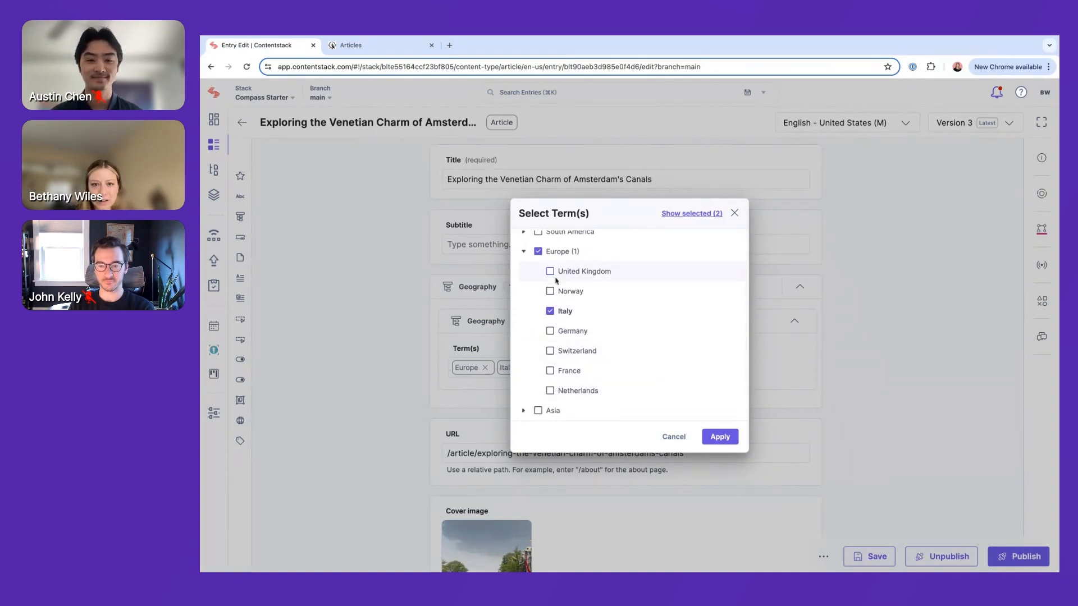
left_click(551, 309)
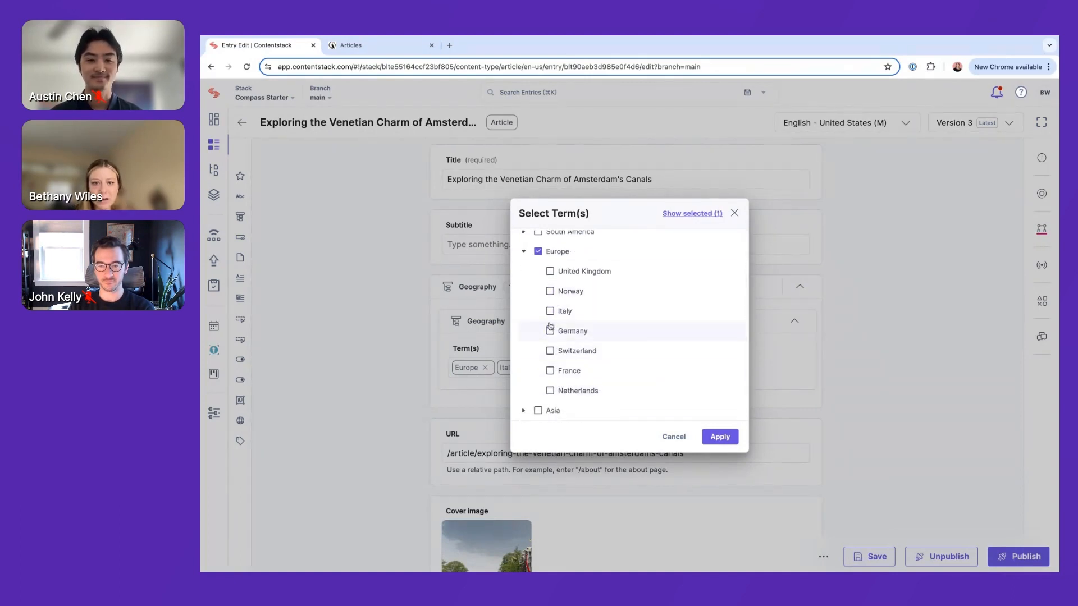
left_click(549, 391)
scroll(538, 355, "up", 1)
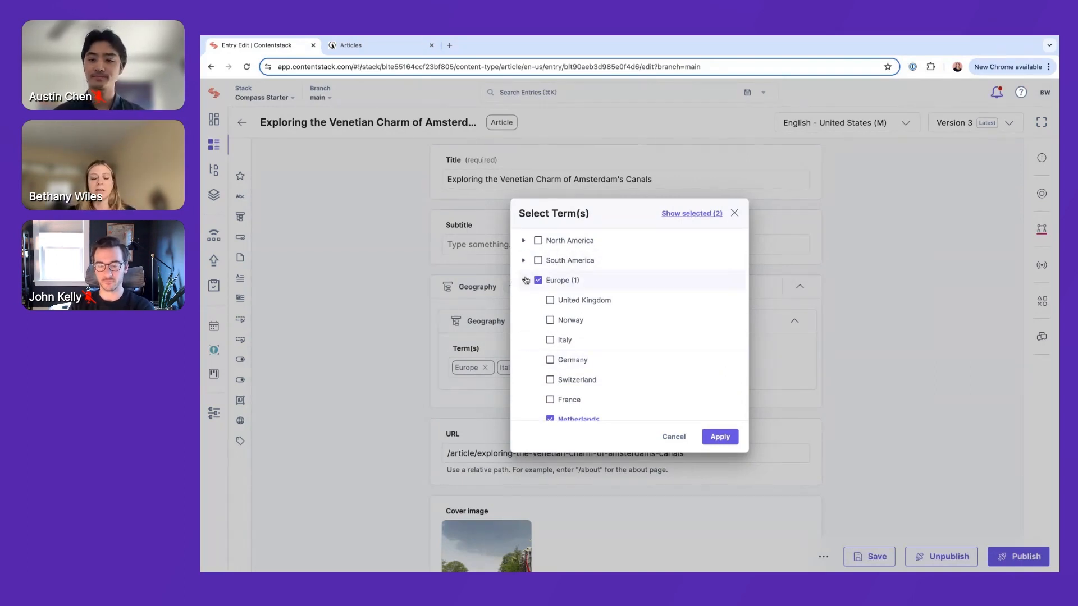
scroll(536, 344, "down", 1)
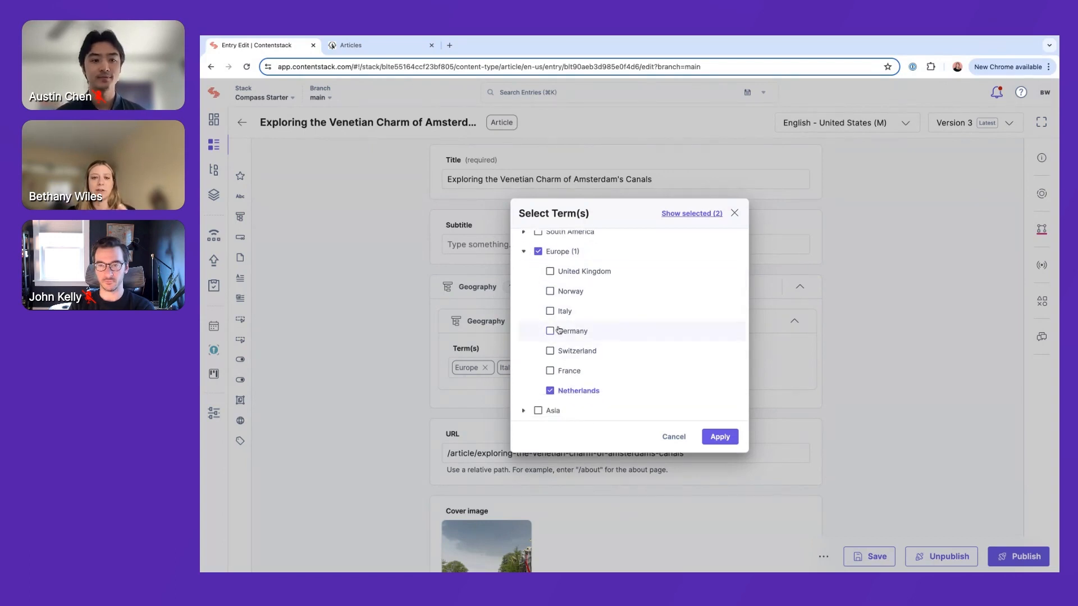
left_click(729, 439)
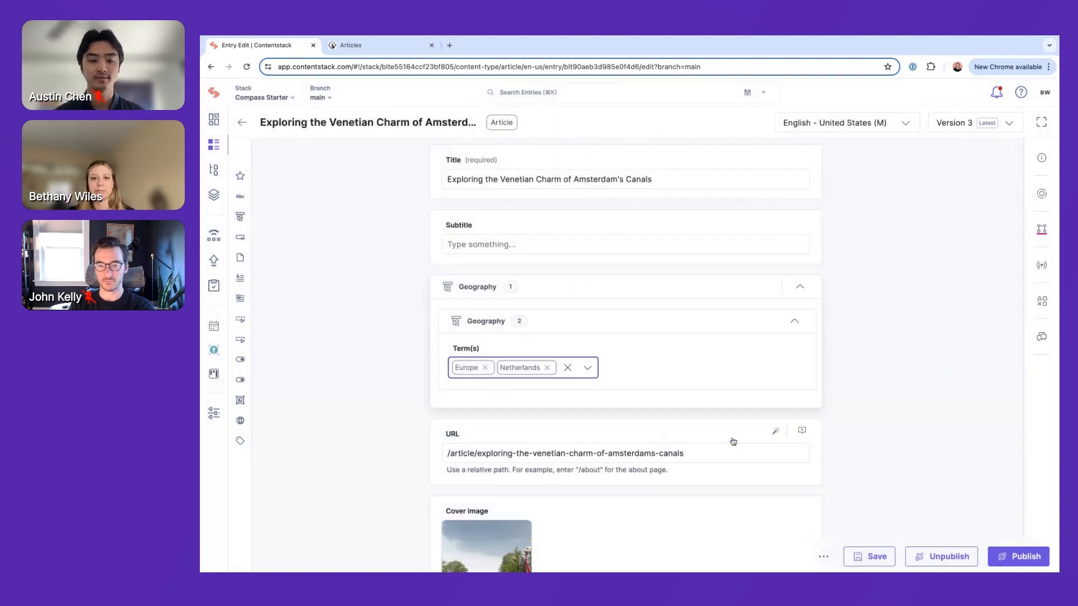
left_click(878, 558)
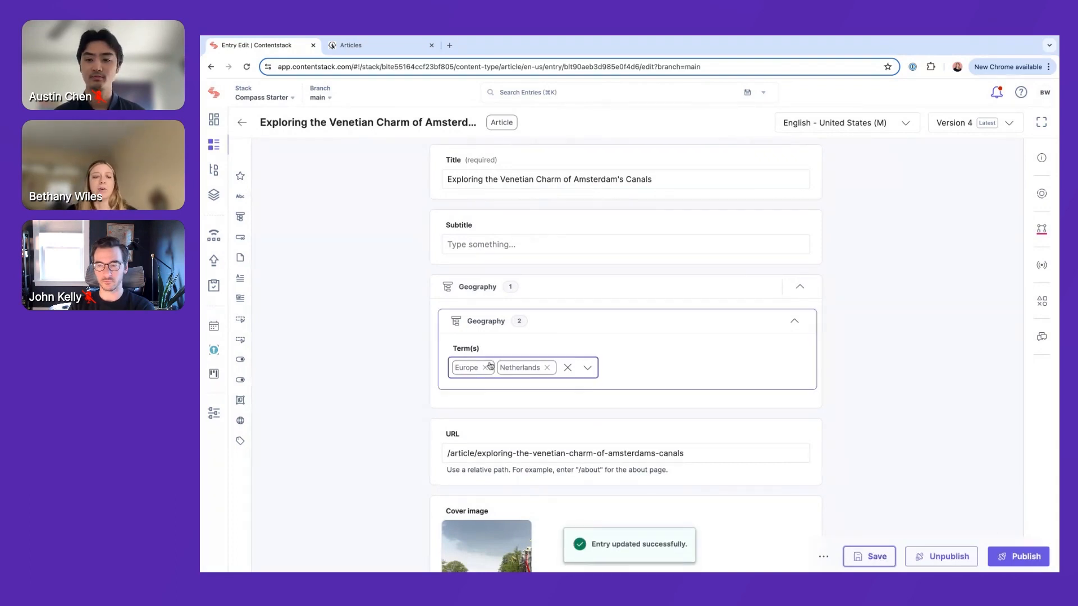
Go back to the entries list, filter it by the Geography term Europe, and clear that filter
left_click(245, 131)
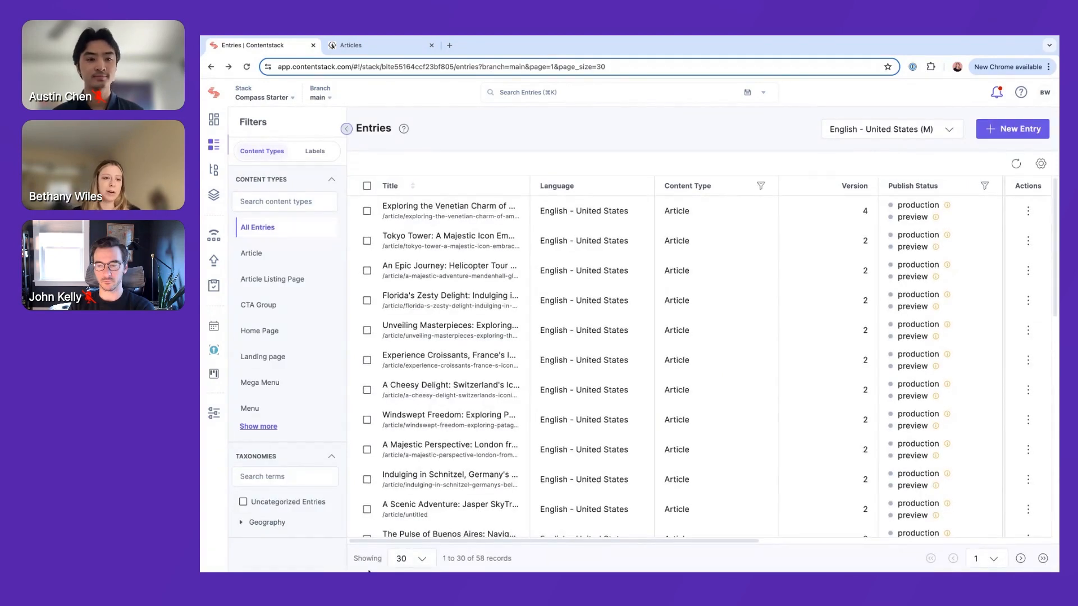
left_click(260, 522)
scroll(261, 494, "down", 3)
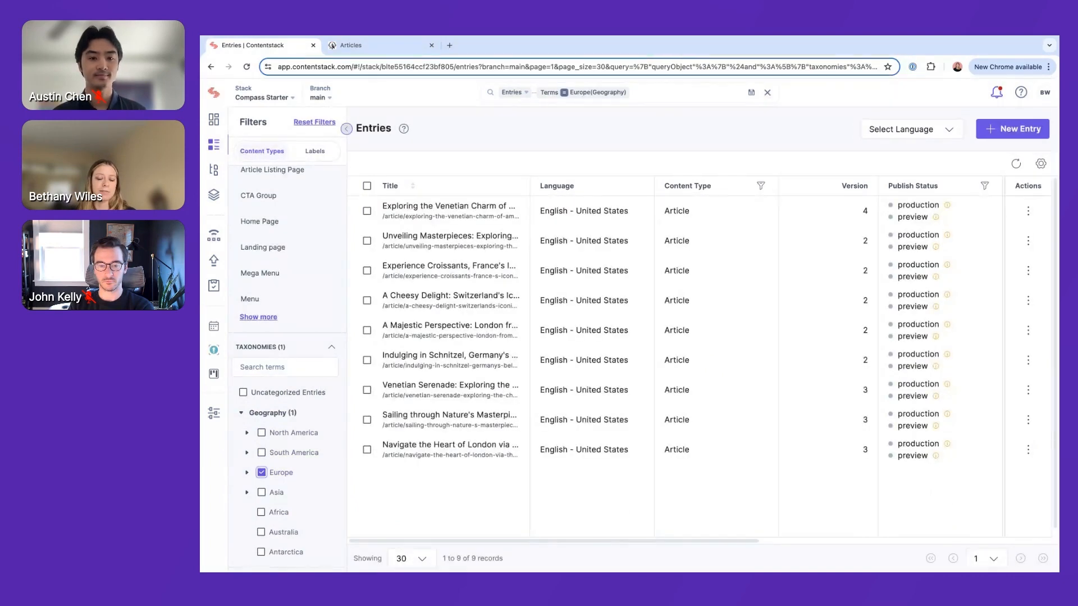
left_click(261, 473)
Expand Europe in the Geography filter, filter the entries by United Kingdom, and clear that filter
left_click(246, 473)
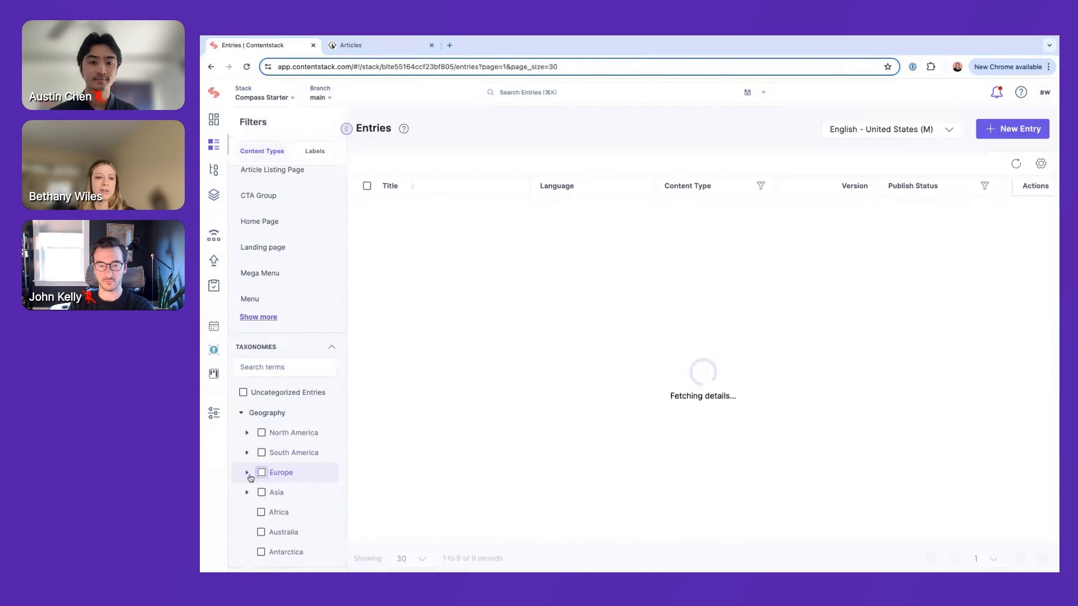
scroll(265, 488, "down", 2)
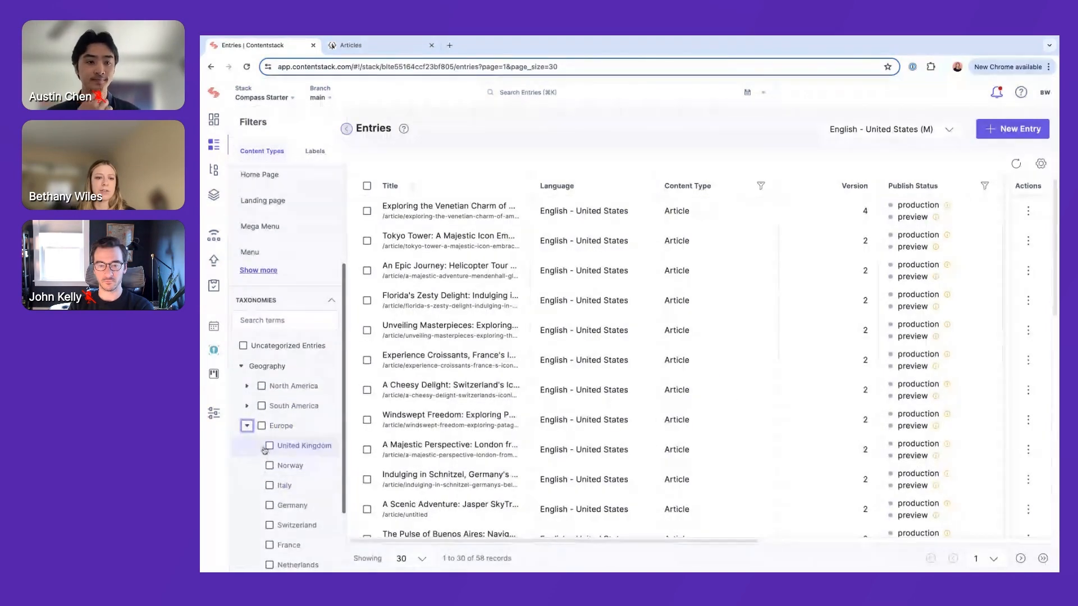
left_click(270, 446)
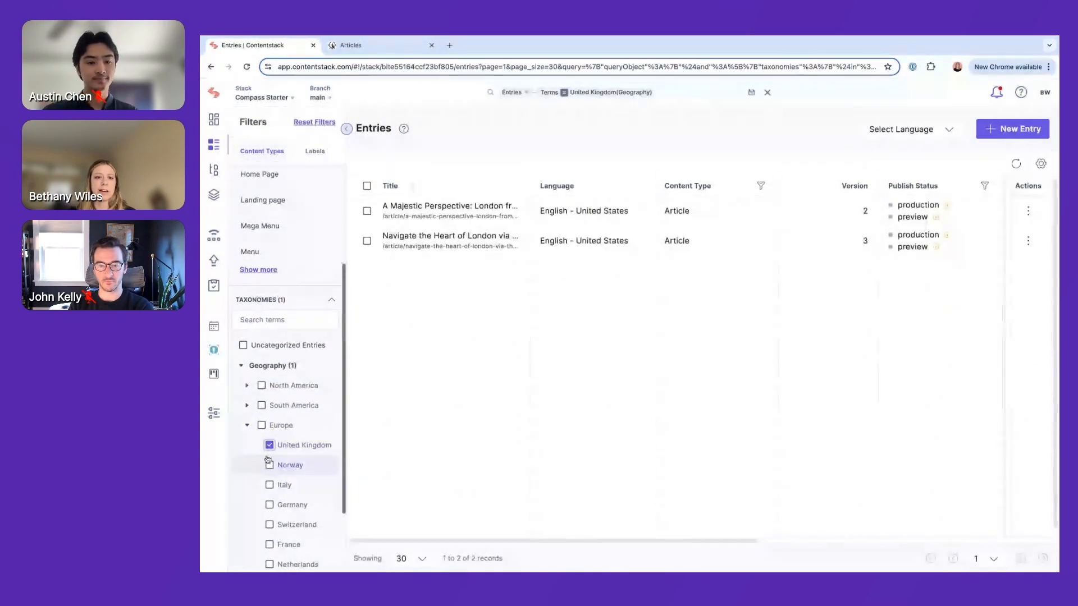
left_click(269, 446)
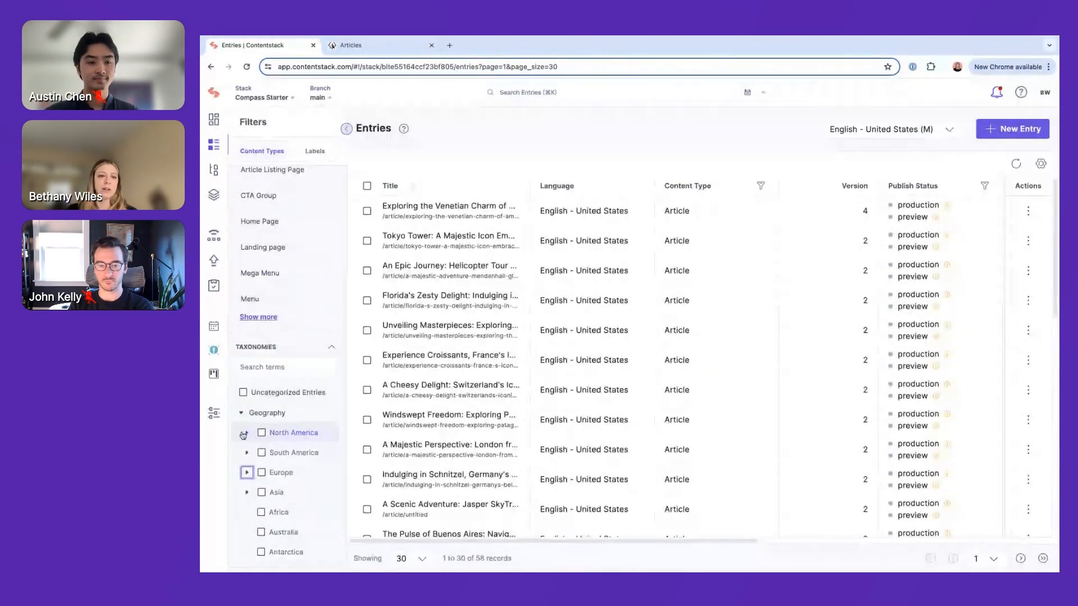
Filter the entries by the Geography term North America and view that query in the expanded entry search
left_click(262, 433)
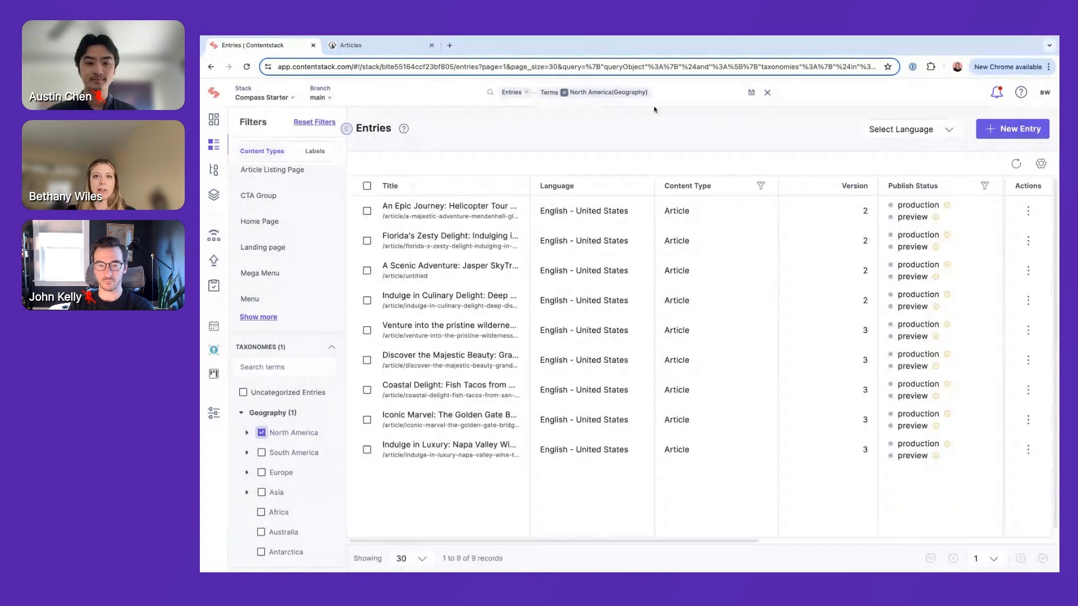
left_click(664, 99)
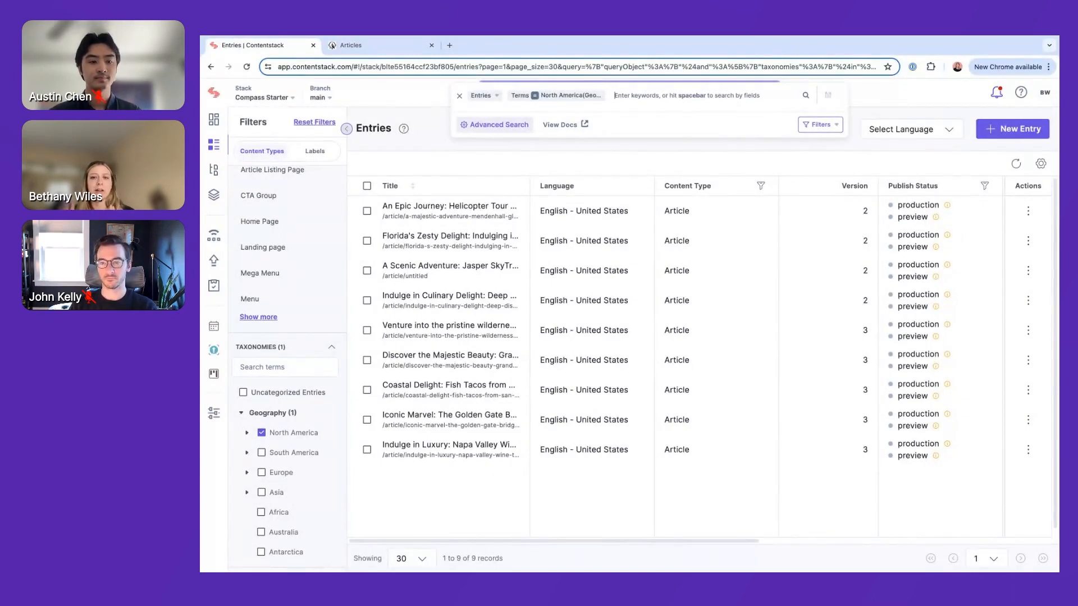
left_click(650, 151)
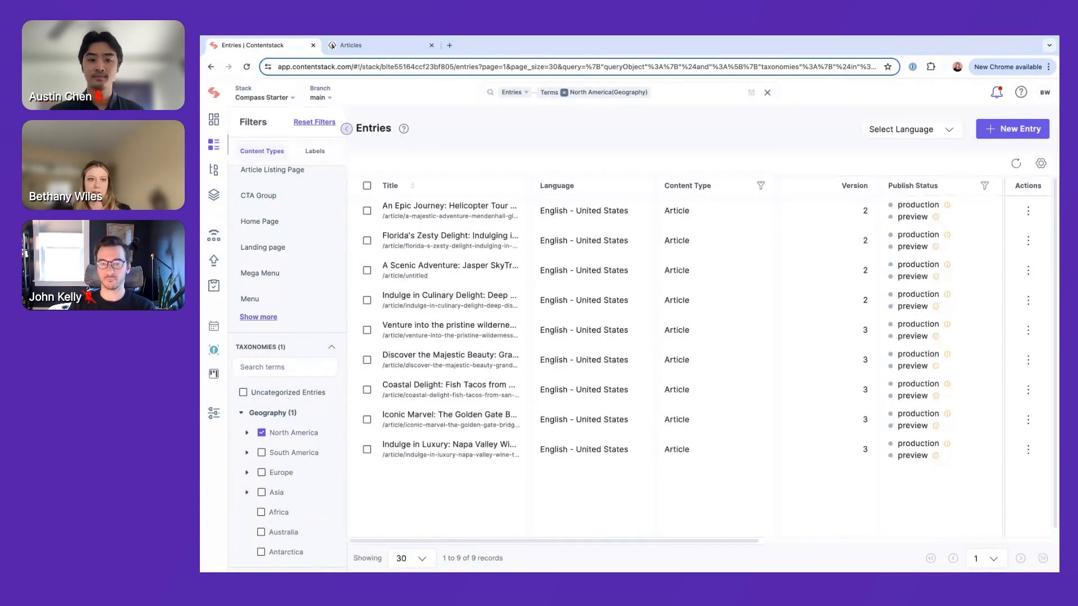
View the Landing page content type's fields and component blocks, and return to the list of content types
left_click(213, 195)
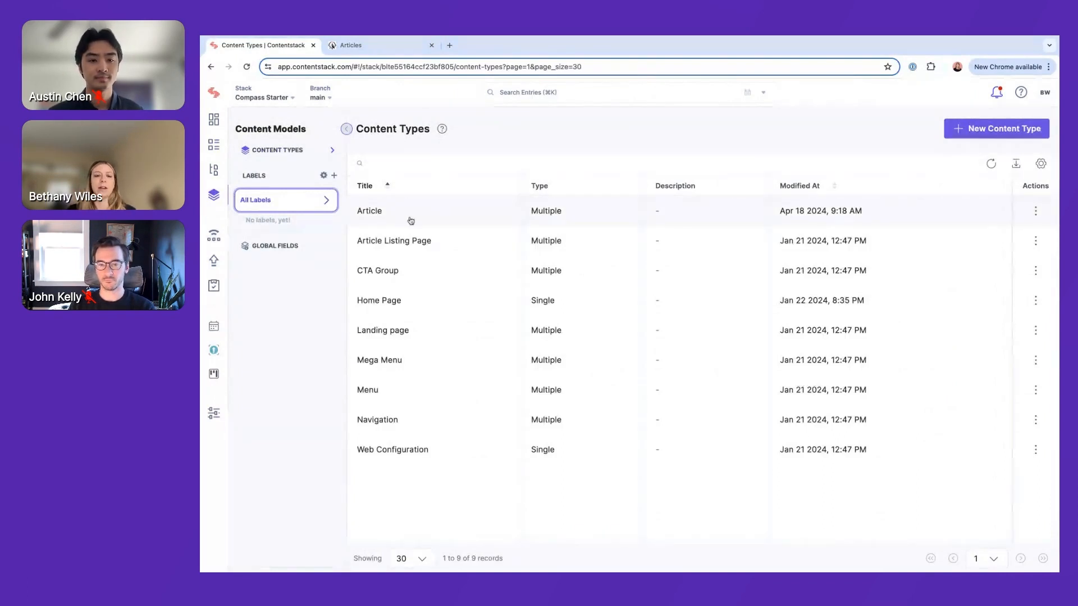
left_click(436, 337)
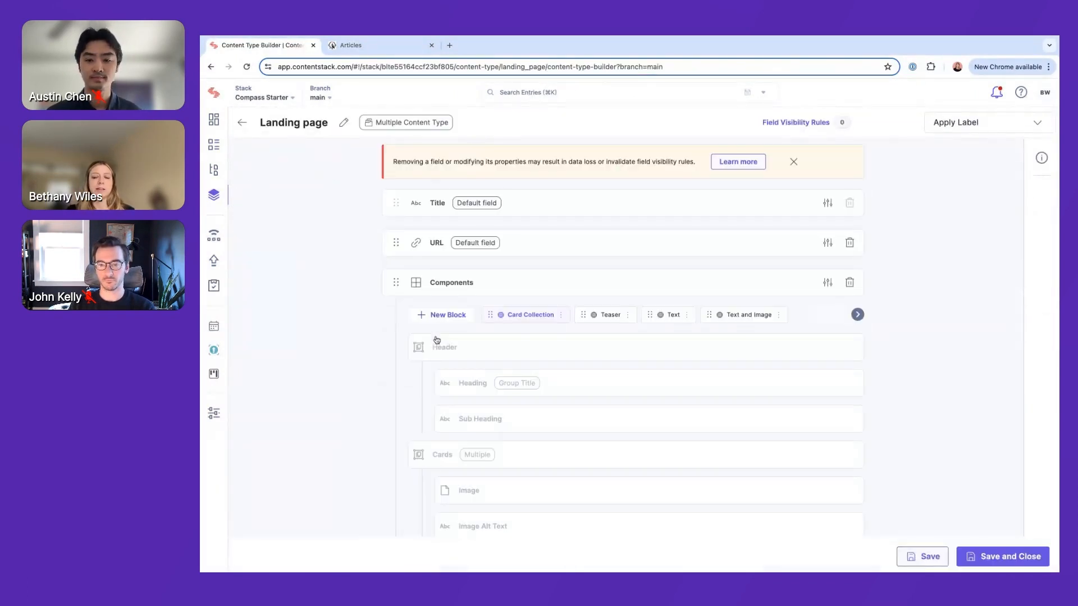
mouse_move(405, 262)
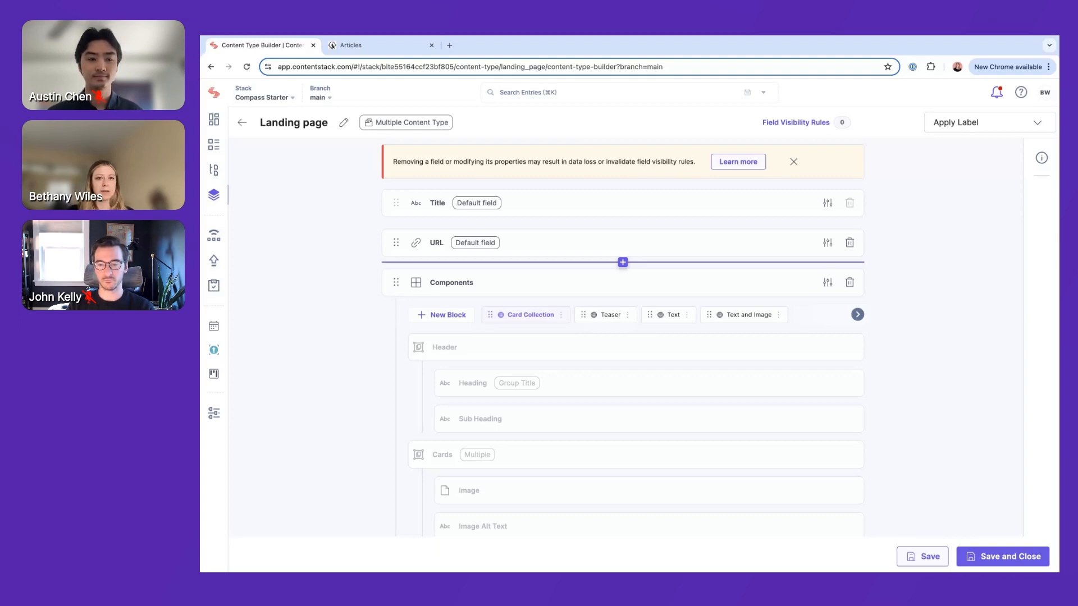
left_click(241, 123)
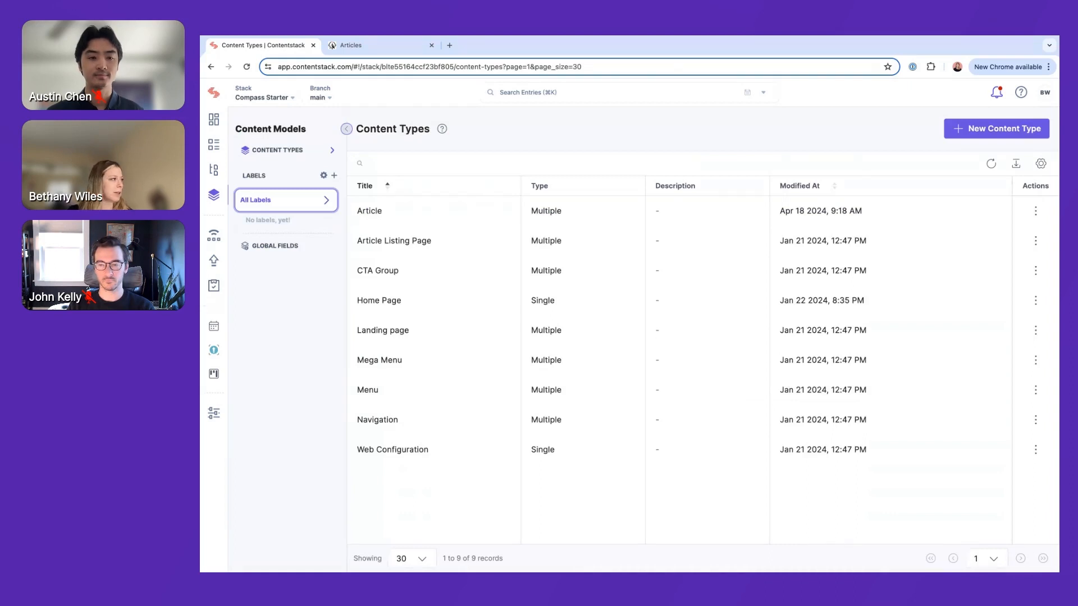